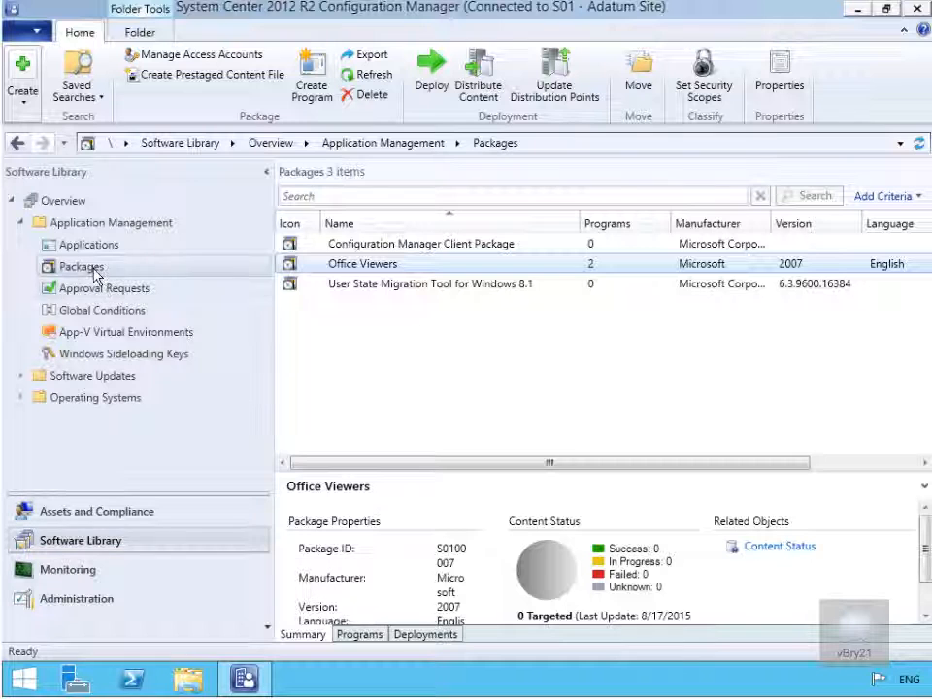
Step: Distribute the content of the Office Viewers package to the London DPs distribution point group
left_click(333, 271)
right_click(333, 270)
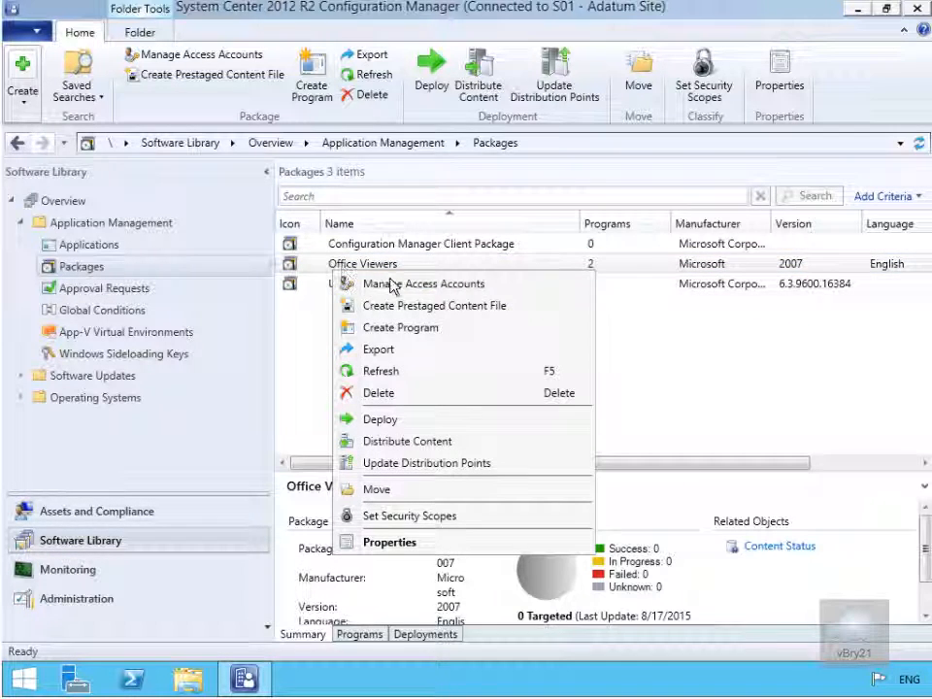
left_click(405, 441)
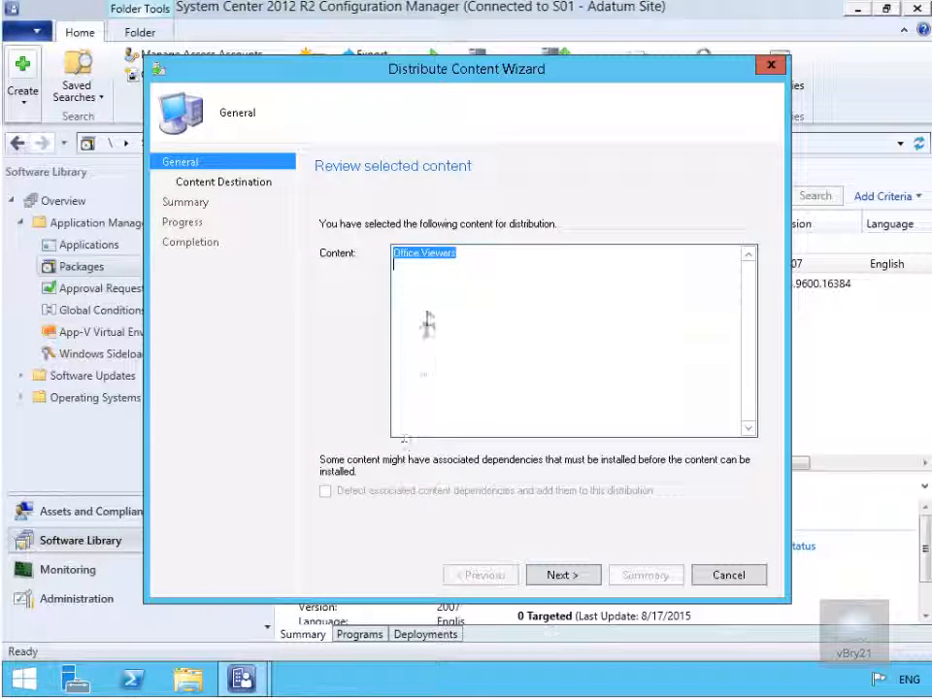
left_click(552, 577)
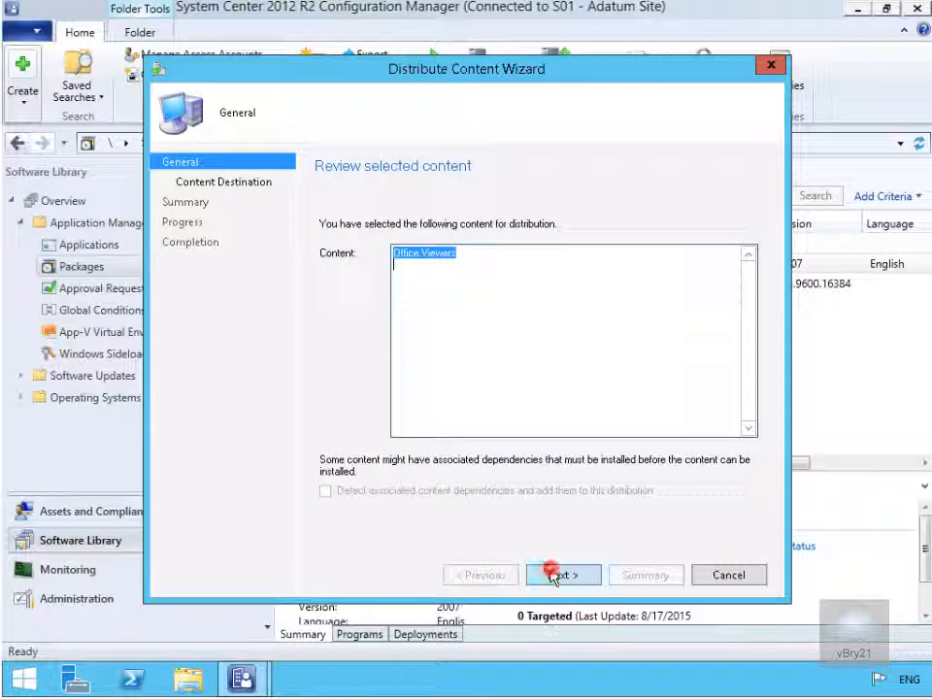
left_click(708, 301)
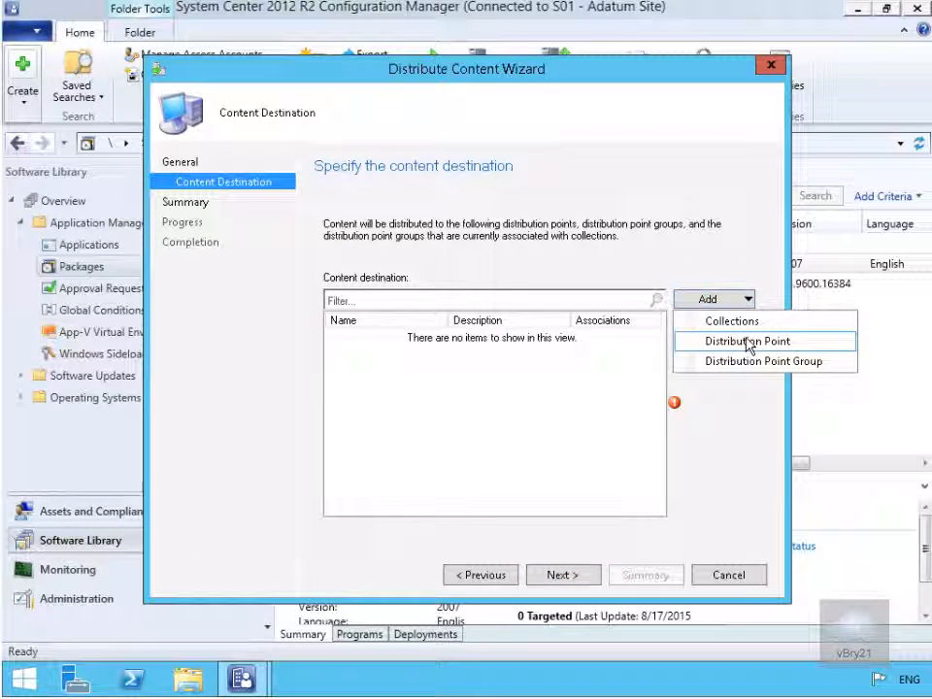
left_click(767, 361)
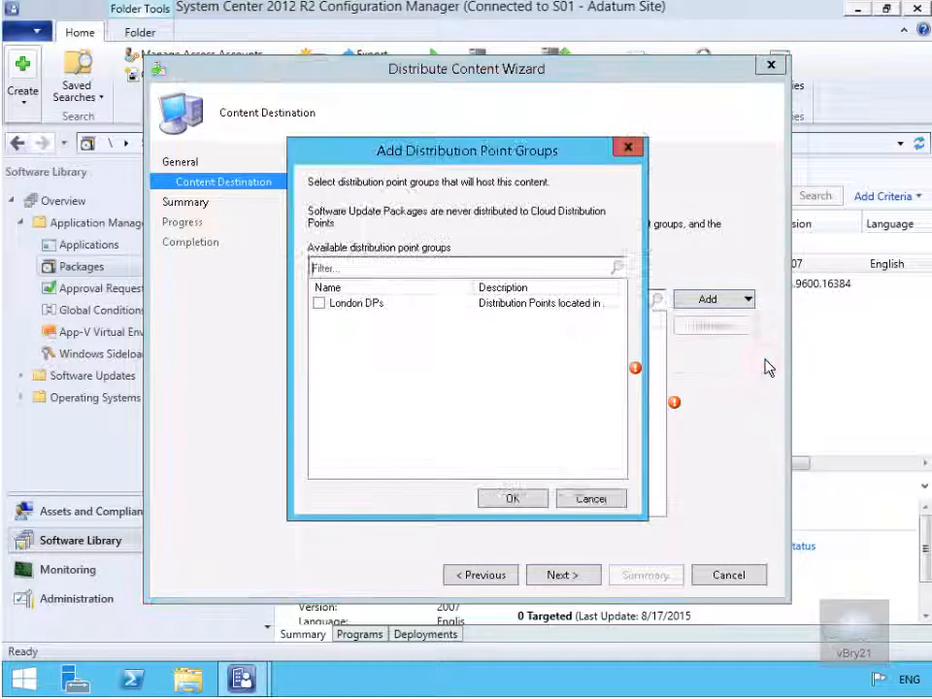
left_click(319, 305)
left_click(512, 498)
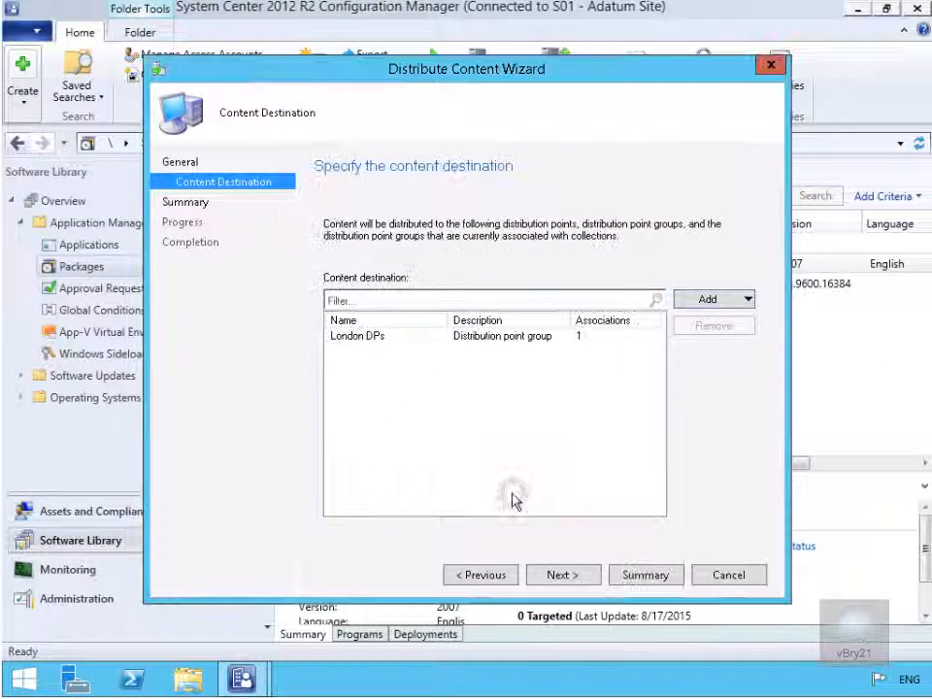
left_click(563, 575)
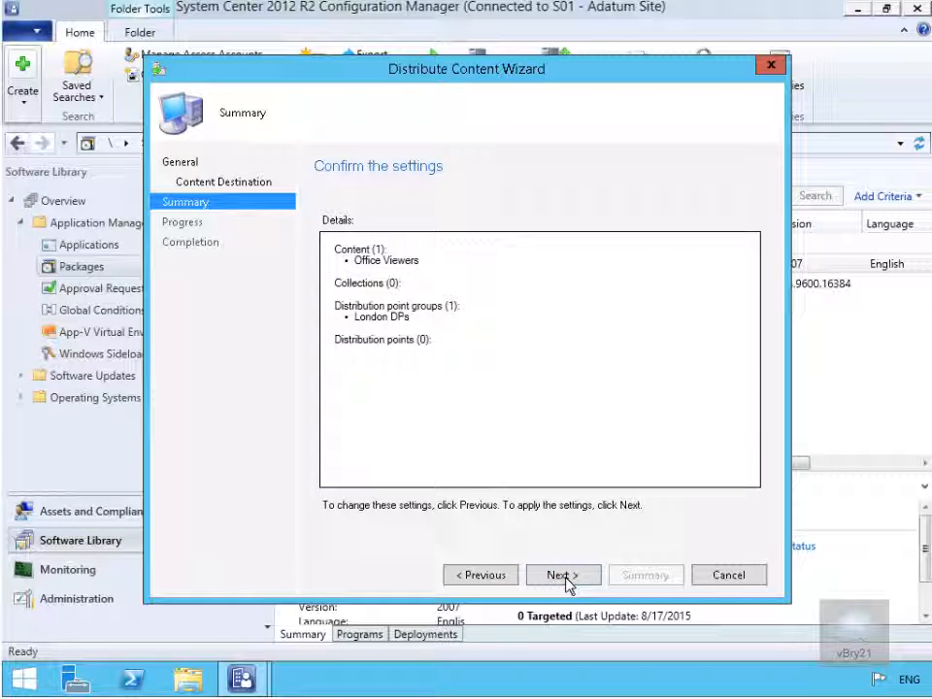
left_click(564, 576)
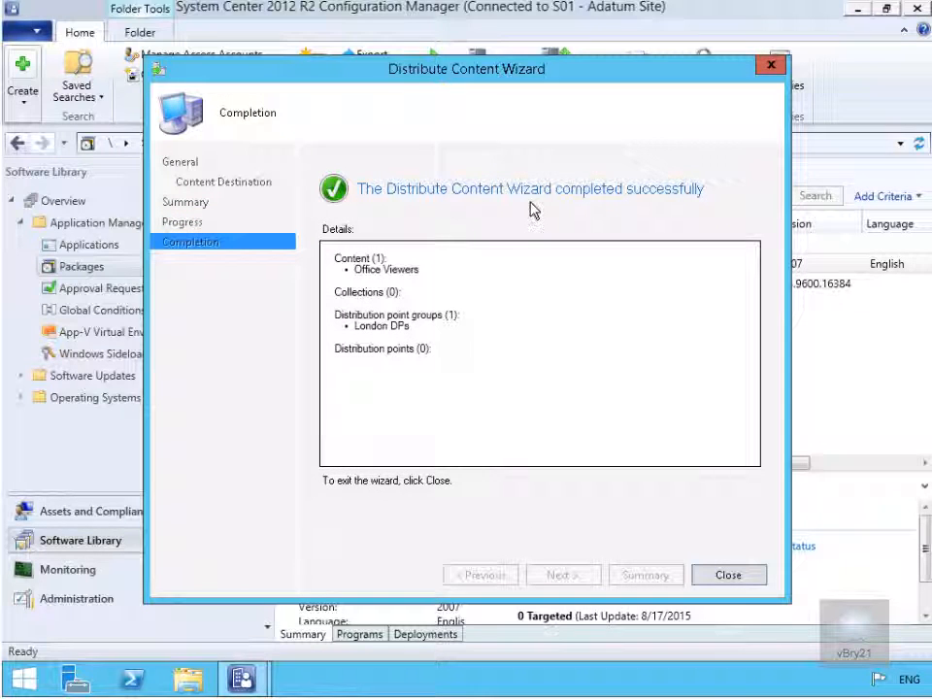
left_click(705, 585)
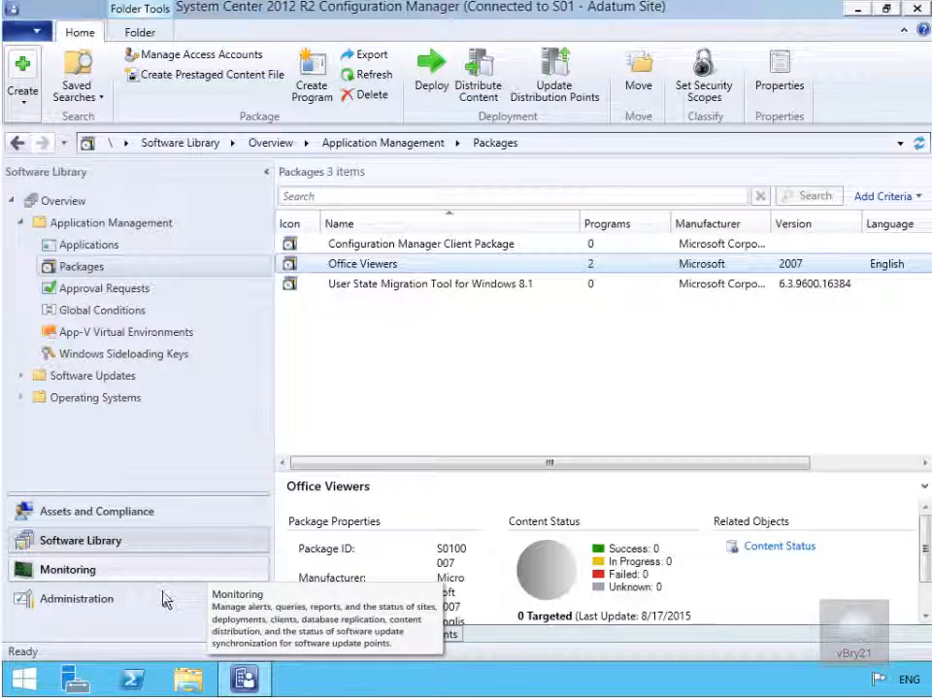
Step: View the content distribution status of Microsoft Office Viewers 2007 English in Monitoring, including its in-progress deployments
left_click(129, 578)
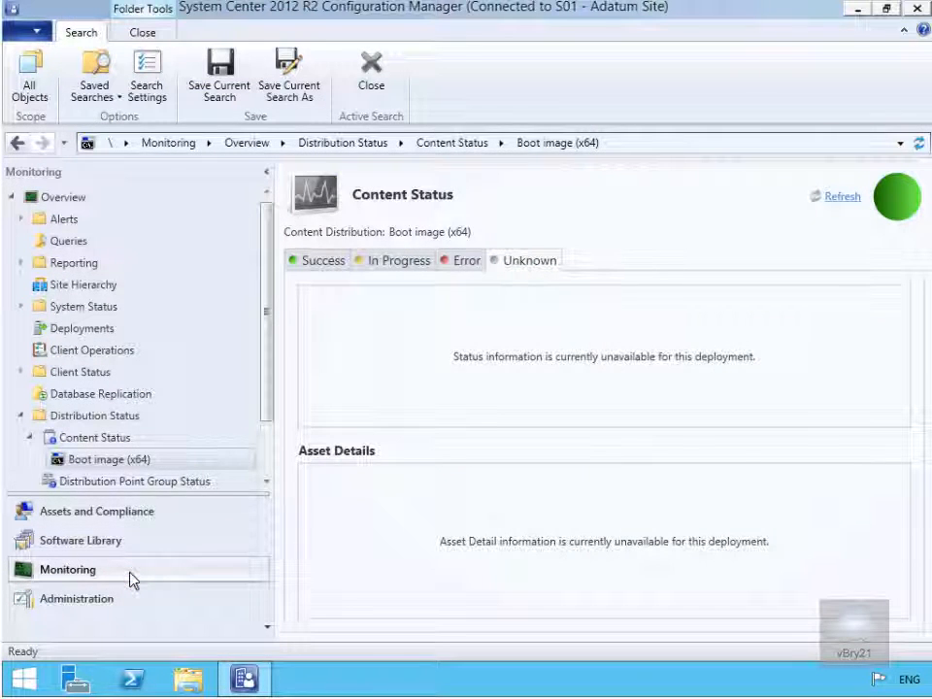
left_click(108, 438)
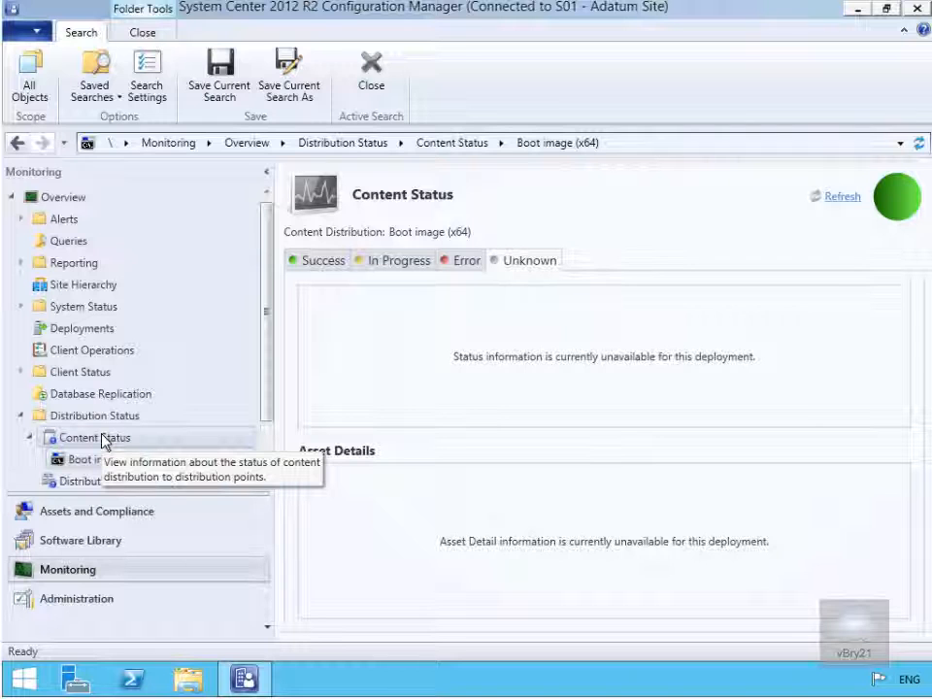
left_click(104, 438)
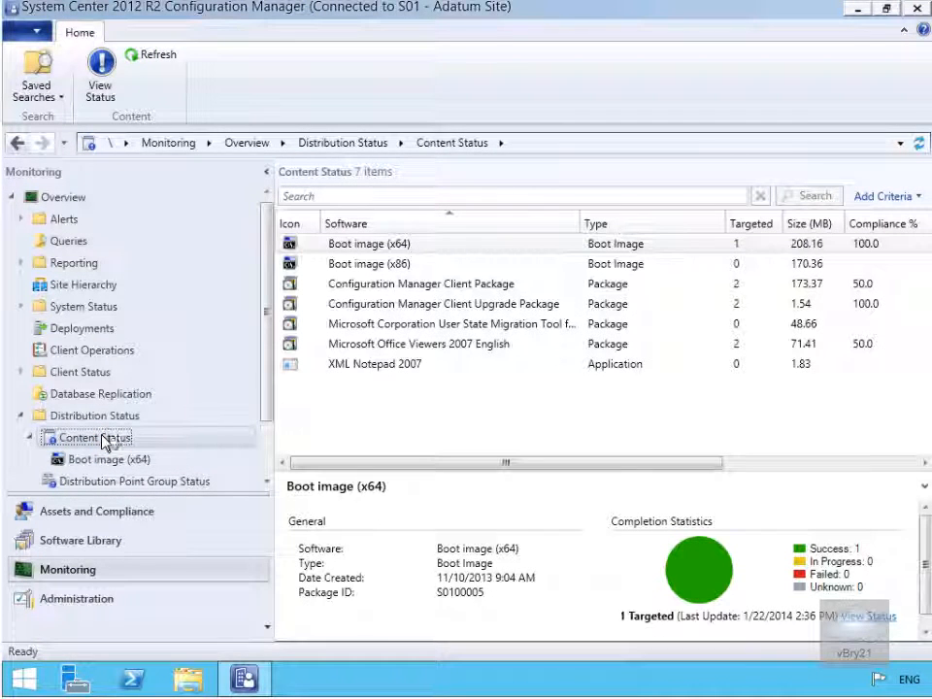
left_click(344, 346)
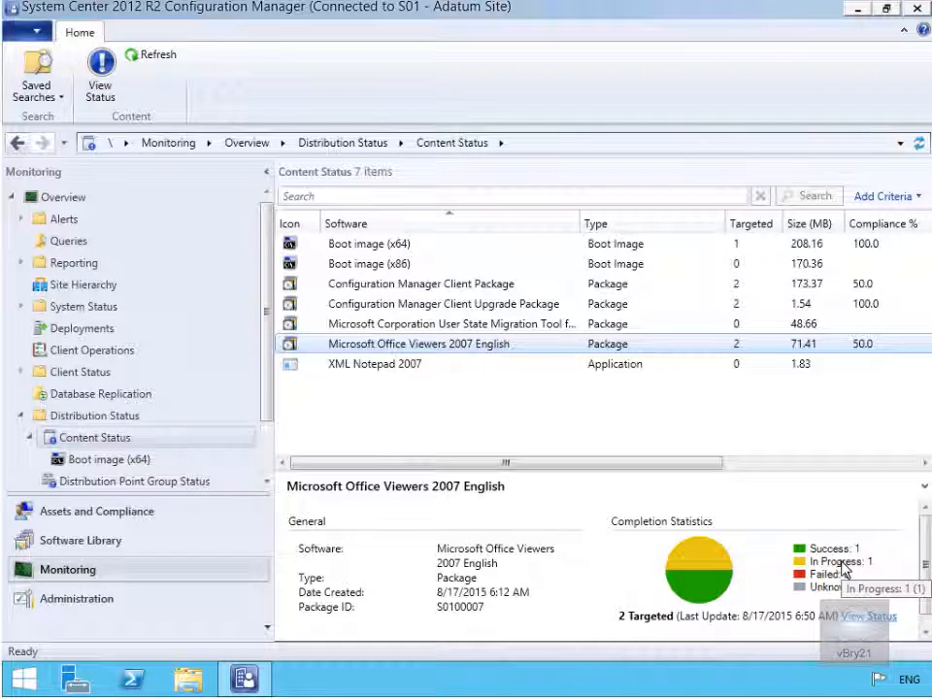
left_click(859, 625)
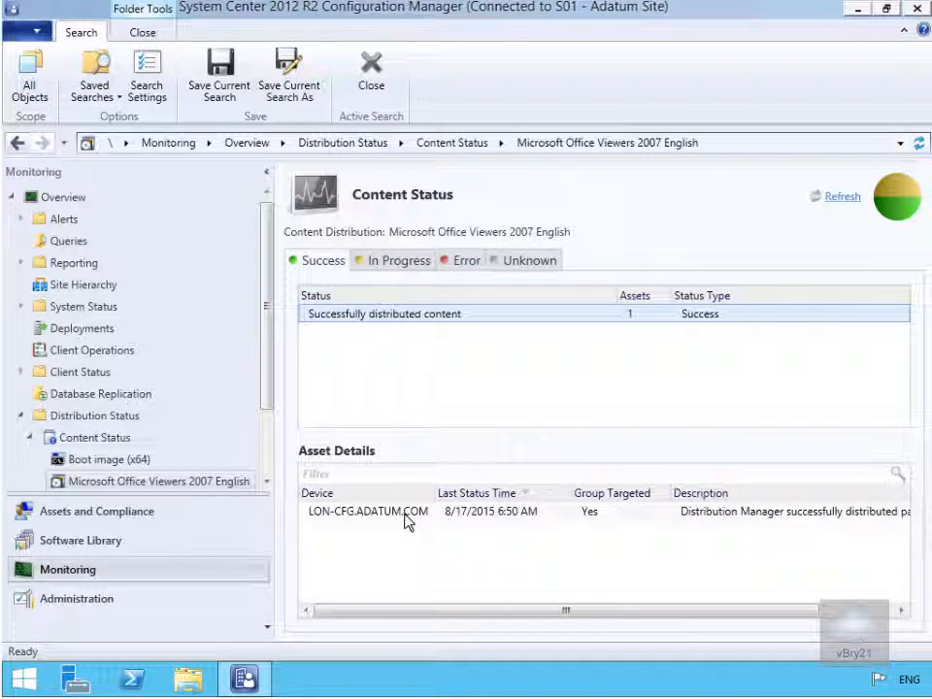
left_click(381, 262)
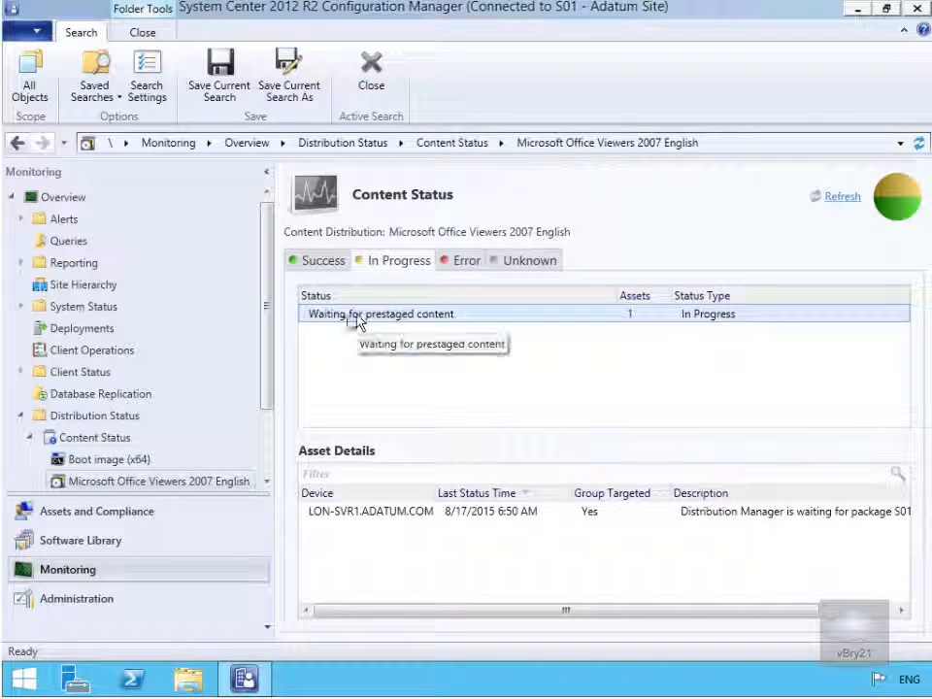
Step: Read the detailed asset message for the LON-SVR1.ADATUM.COM distribution point, and close it
left_click(394, 519)
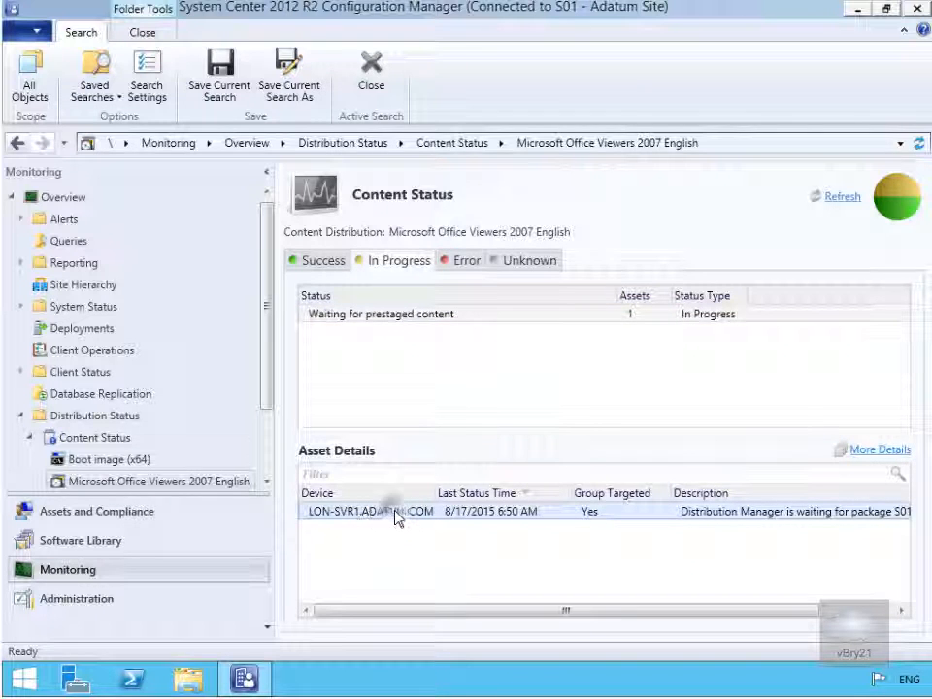
right_click(395, 518)
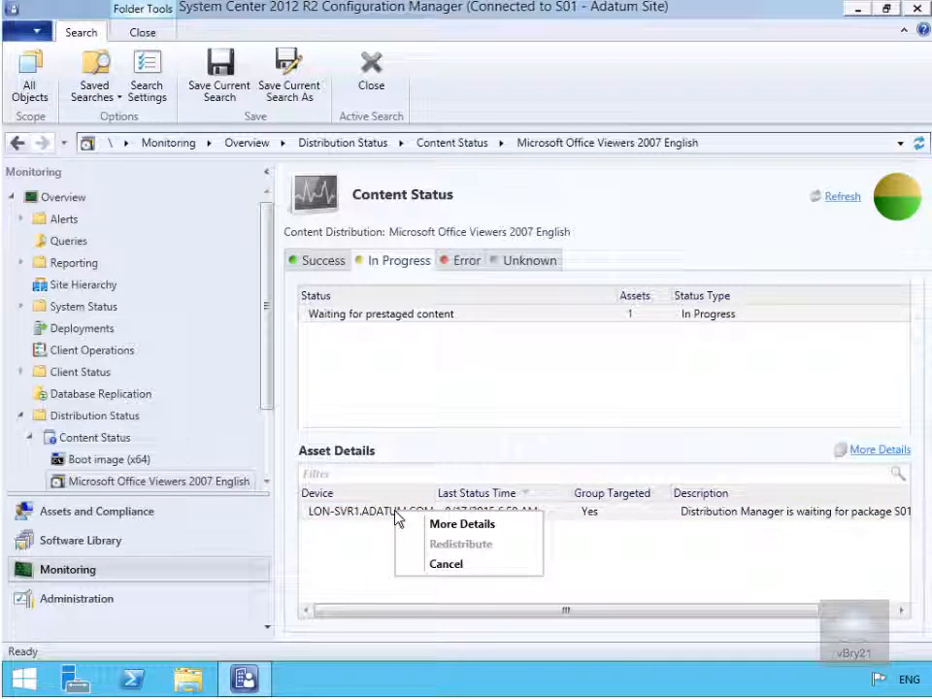
left_click(453, 525)
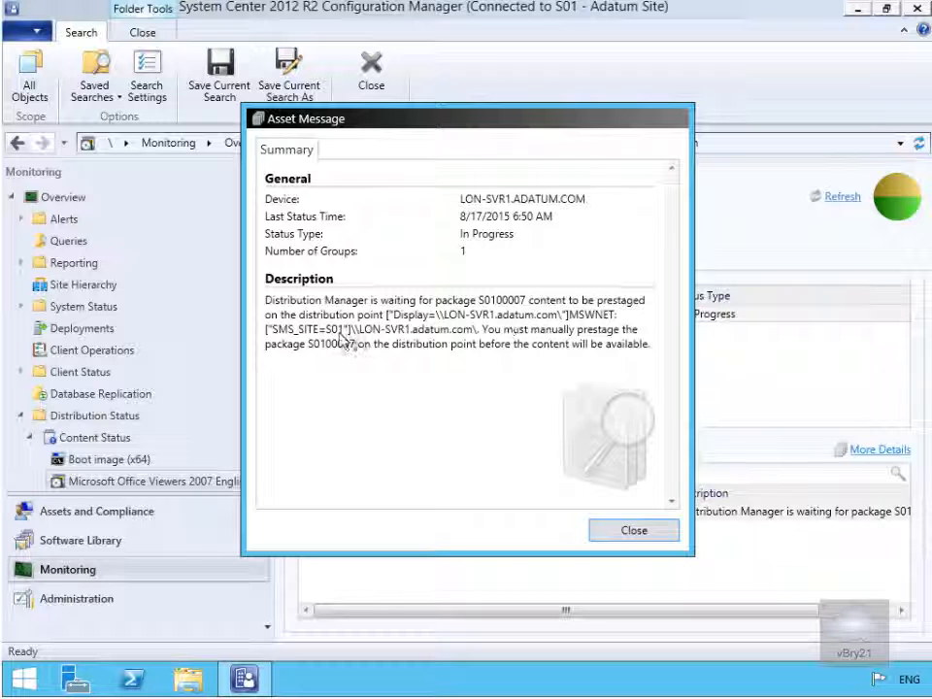
left_click(631, 530)
right_click(533, 516)
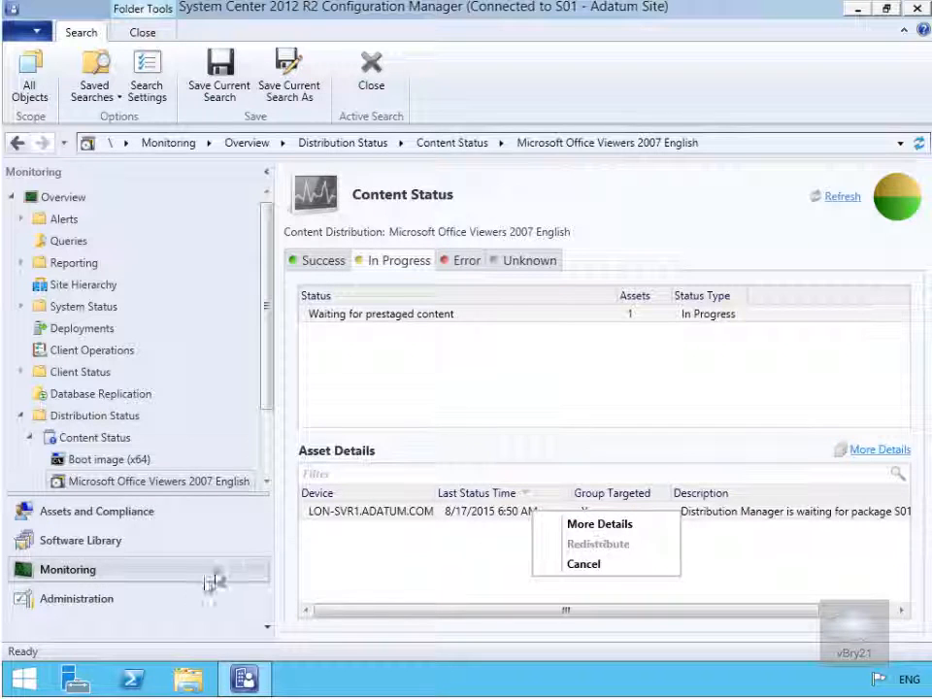
Step: Examine the deployment packages and the Office Viewers entry in the LON-CFG.ADATUM.COM distribution point's properties, and close them without changes
left_click(62, 603)
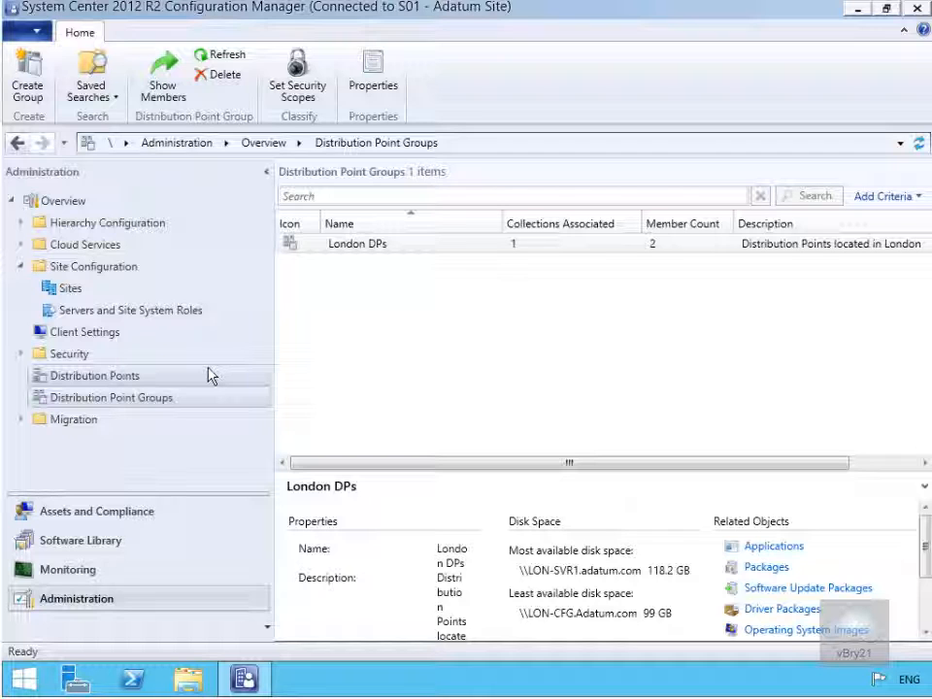
left_click(116, 379)
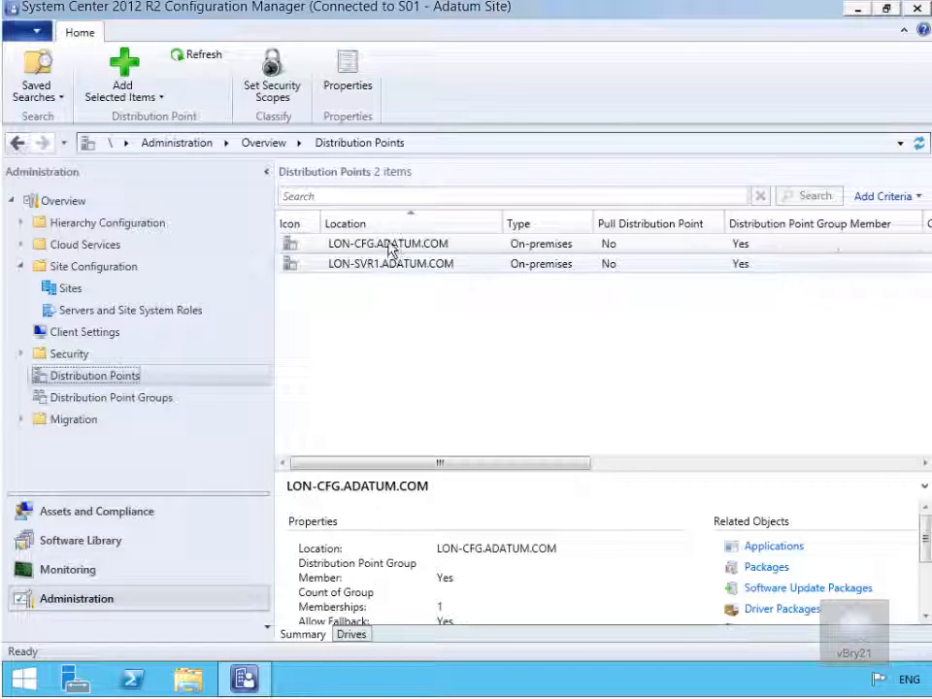
left_click(389, 244)
right_click(390, 249)
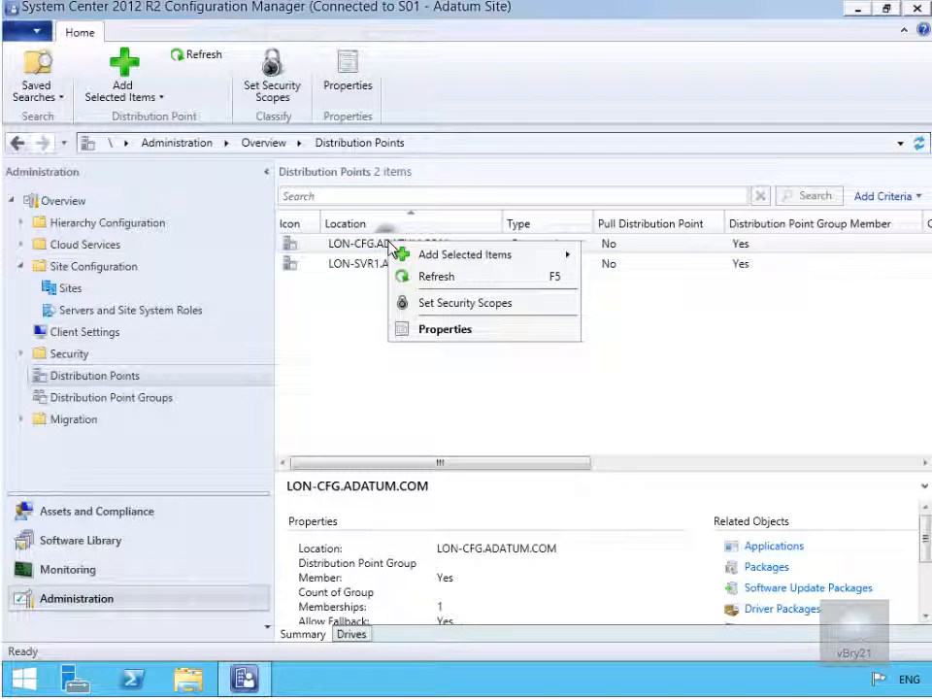
left_click(449, 331)
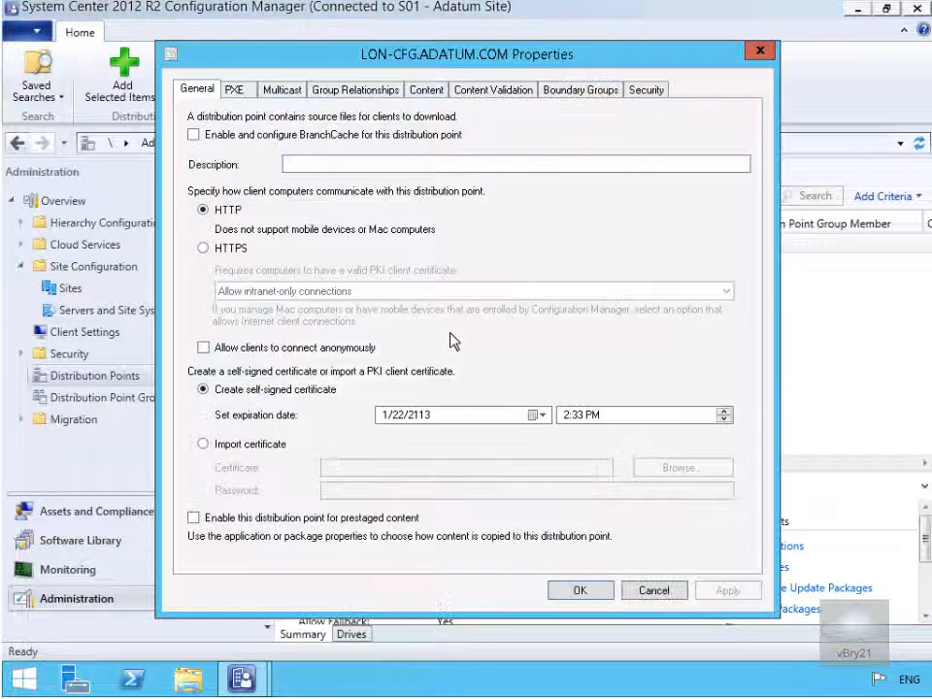
left_click(424, 90)
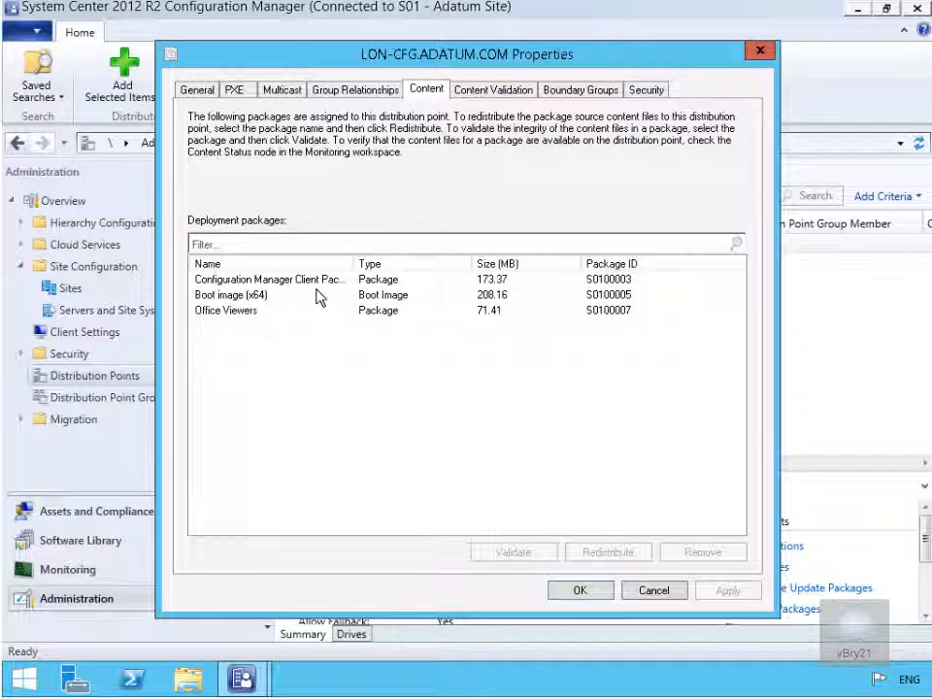
left_click(229, 311)
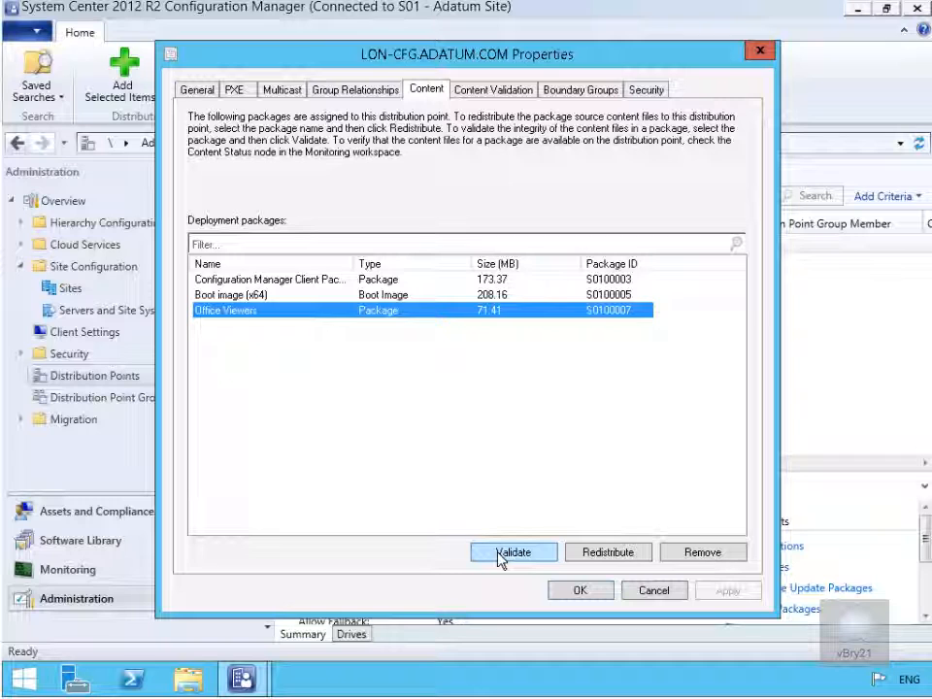
left_click(675, 594)
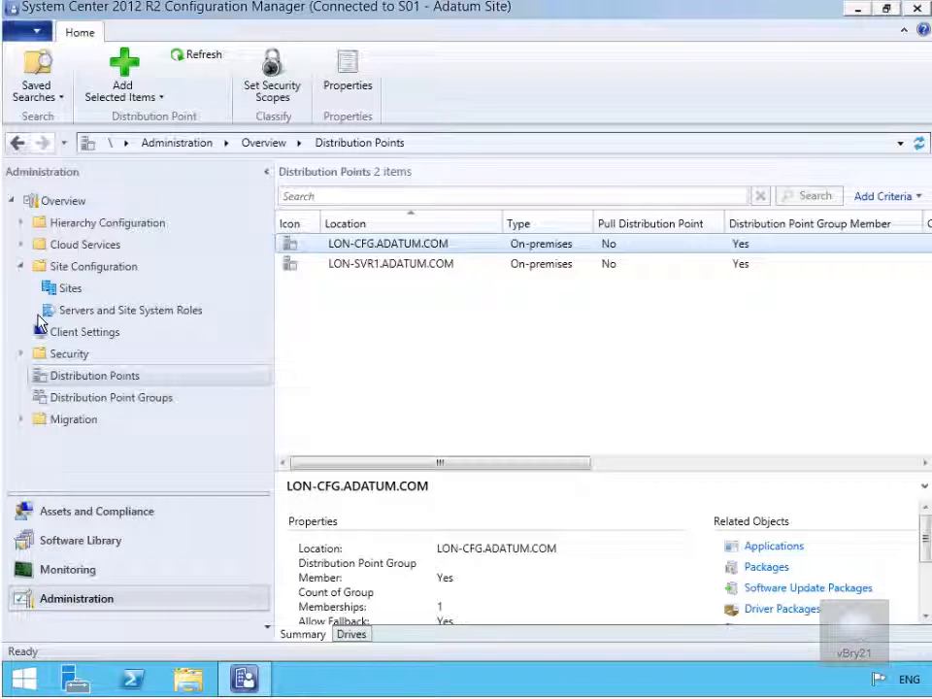
Step: Start a prestaged content file for the Office Viewers package, with OfficeViewers.pkgx on the Allfiles (E:) drive as its output file
left_click(108, 543)
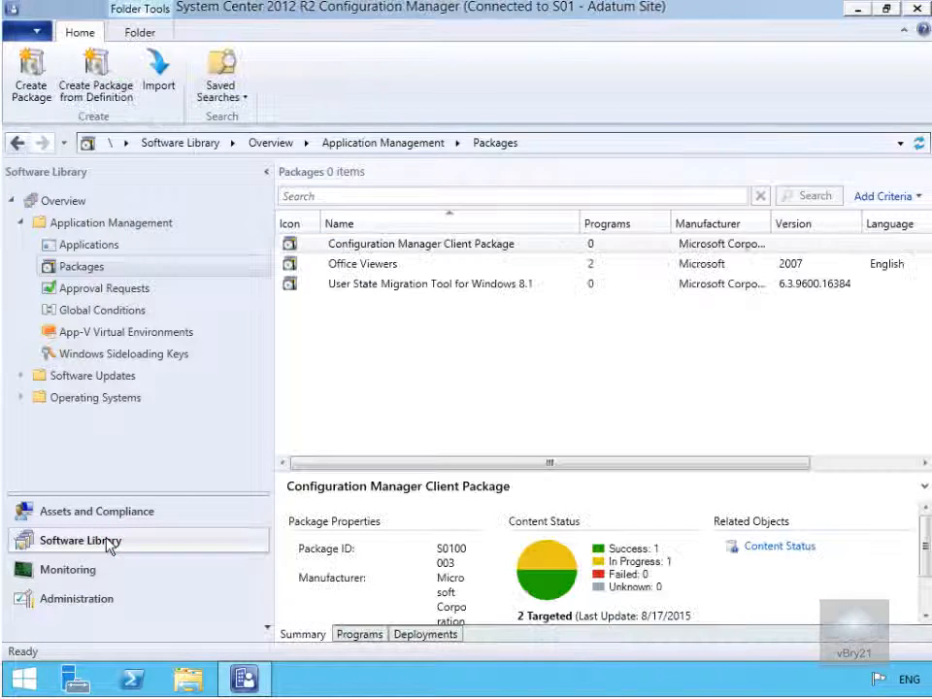
left_click(354, 260)
right_click(356, 268)
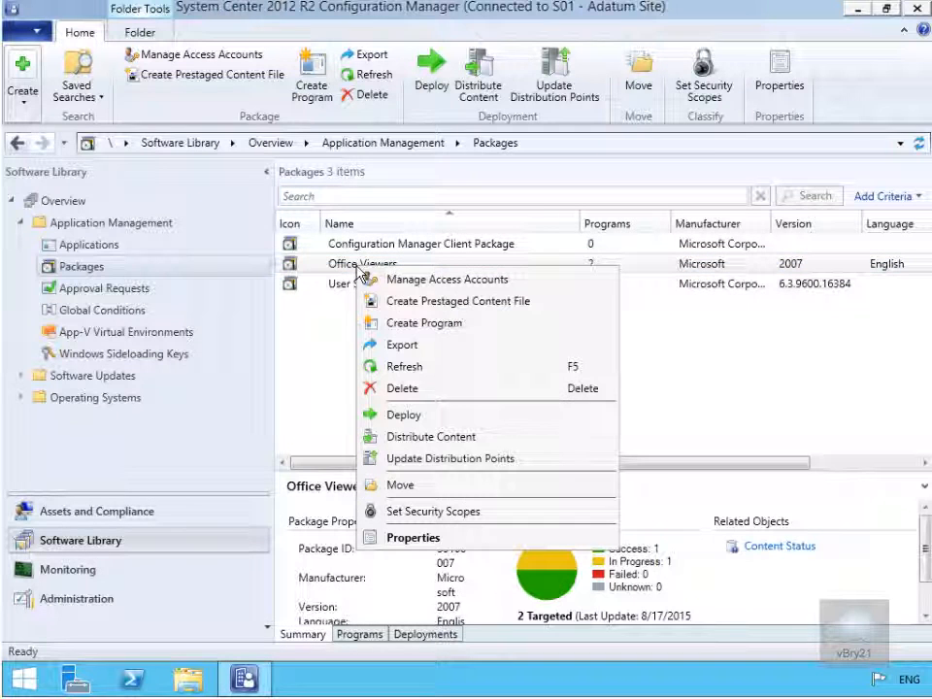
left_click(427, 307)
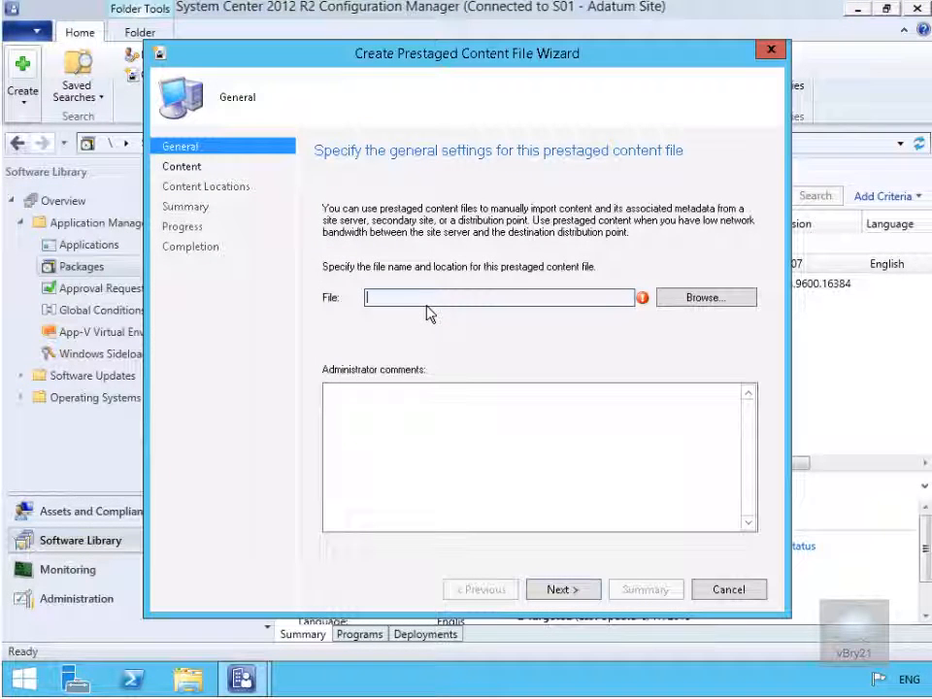
left_click(668, 307)
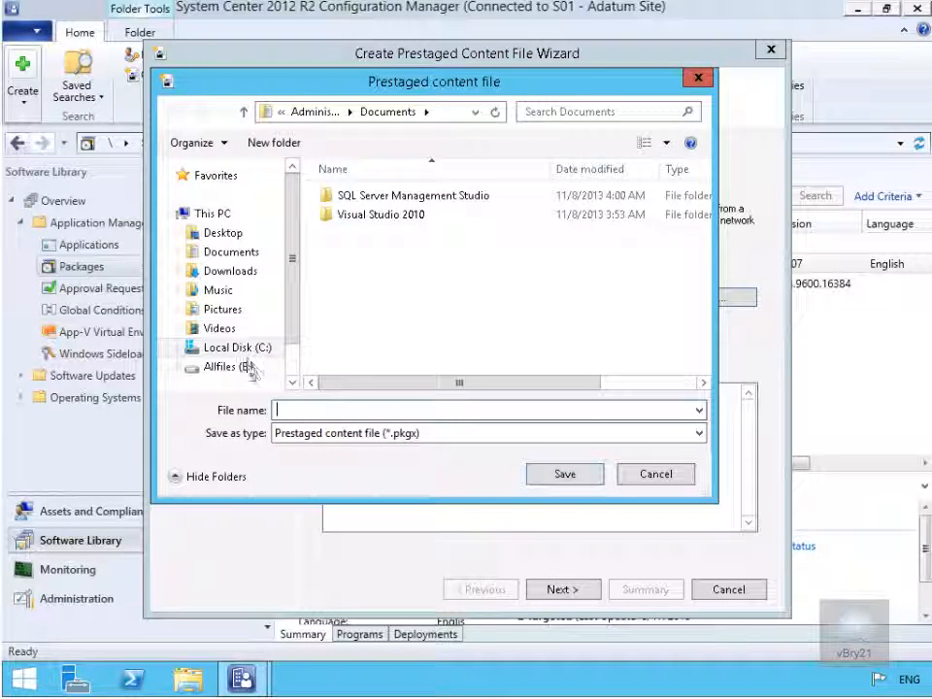
left_click(245, 366)
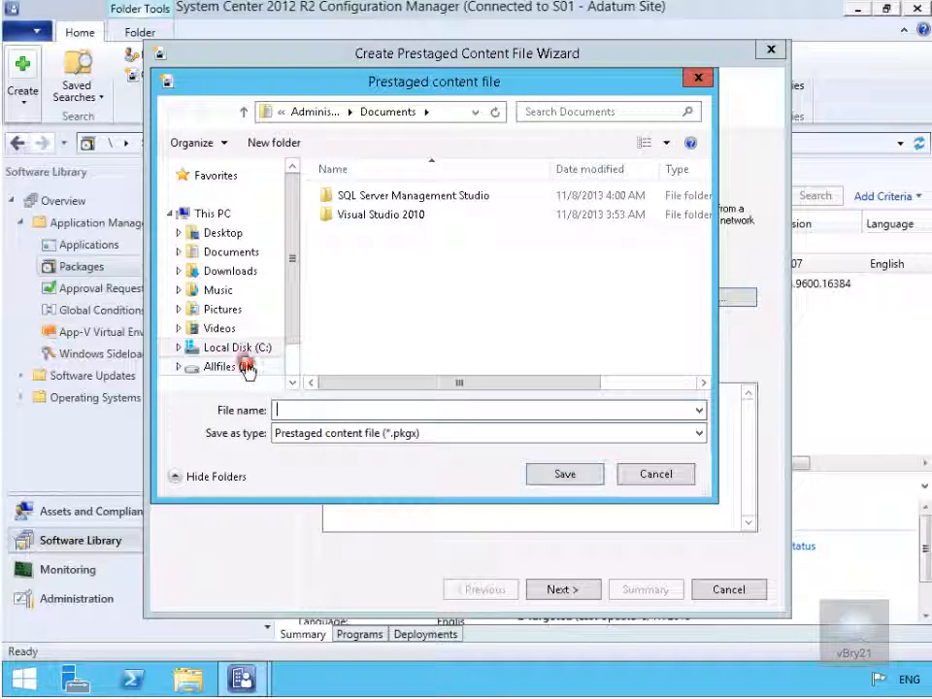
left_click(321, 414)
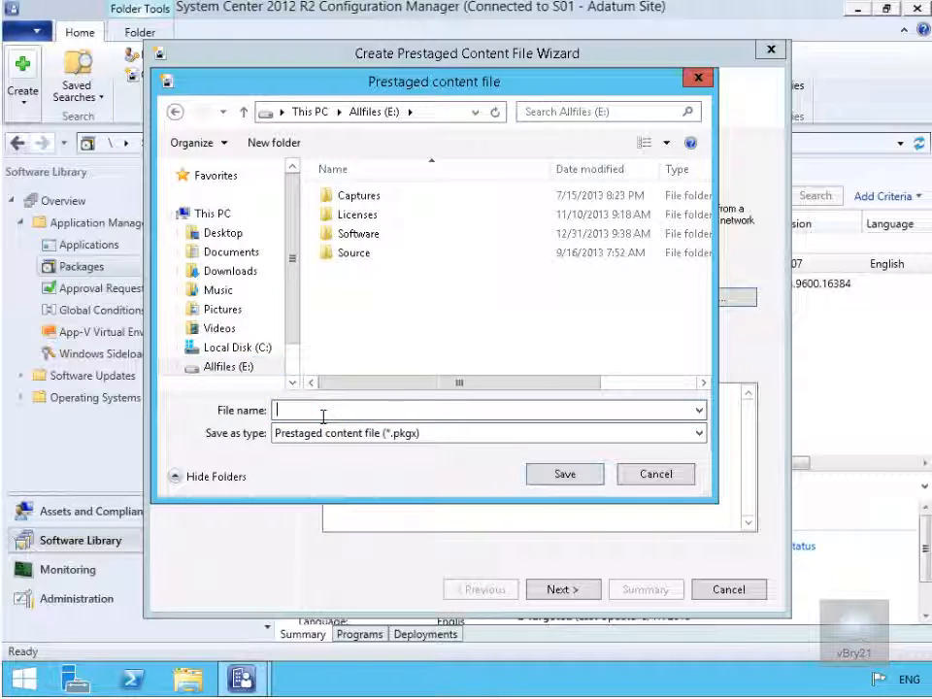
type("OfficeViewers.pkgx")
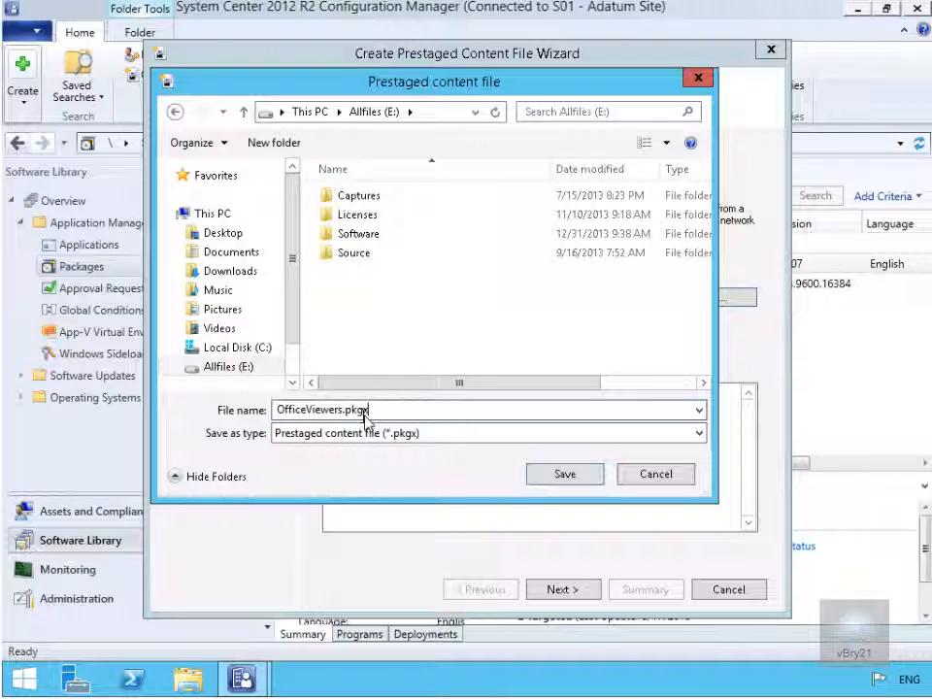
left_click(559, 478)
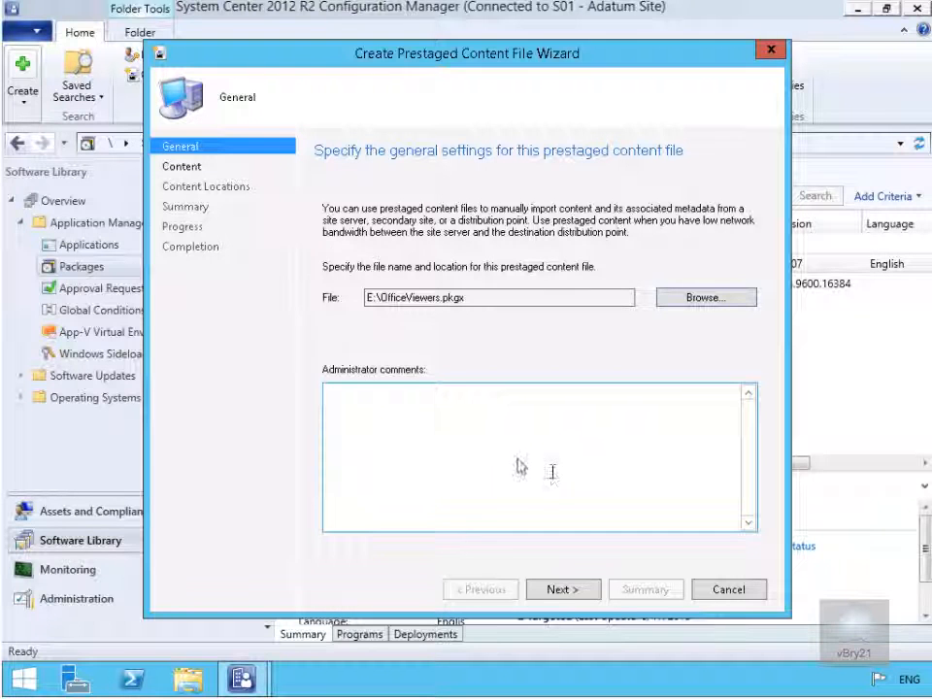
left_click(563, 592)
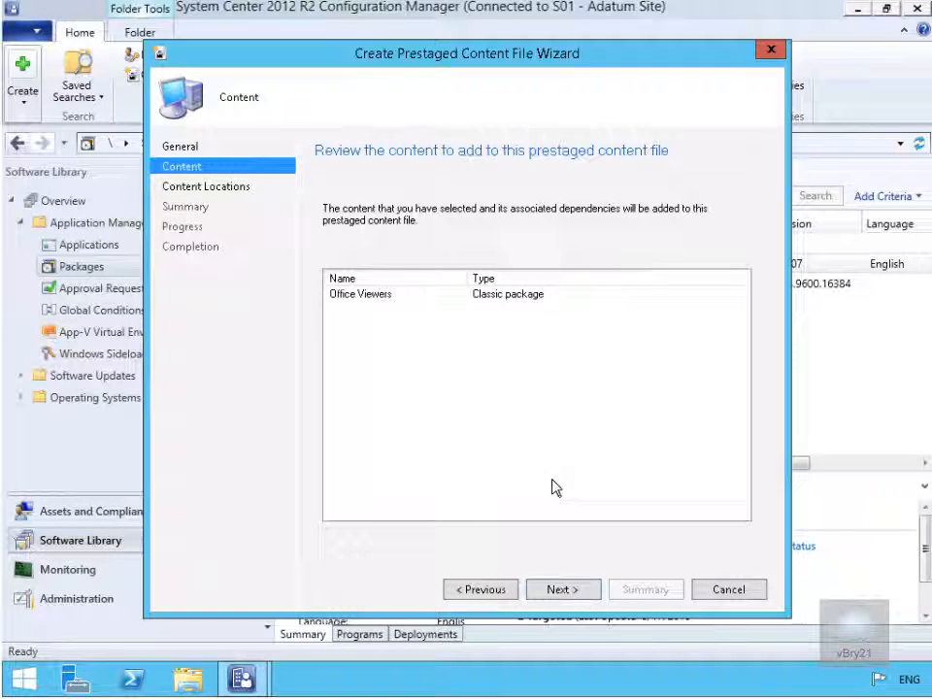
Step: Add LON-CFG.ADATUM.COM as the content location, create the Office Viewers prestaged content file, and close the wizard
left_click(546, 598)
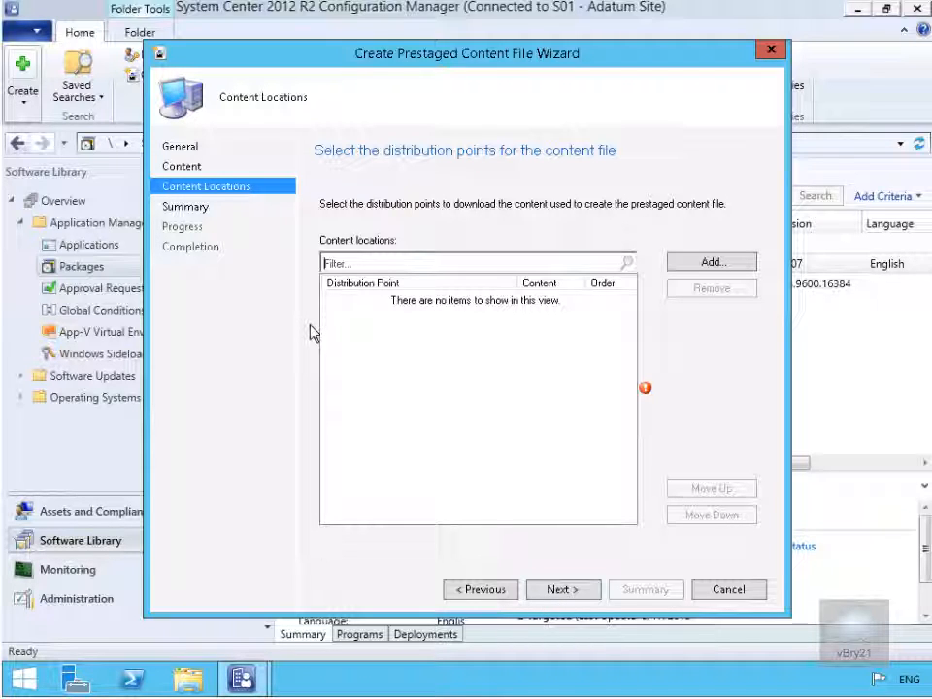
left_click(685, 264)
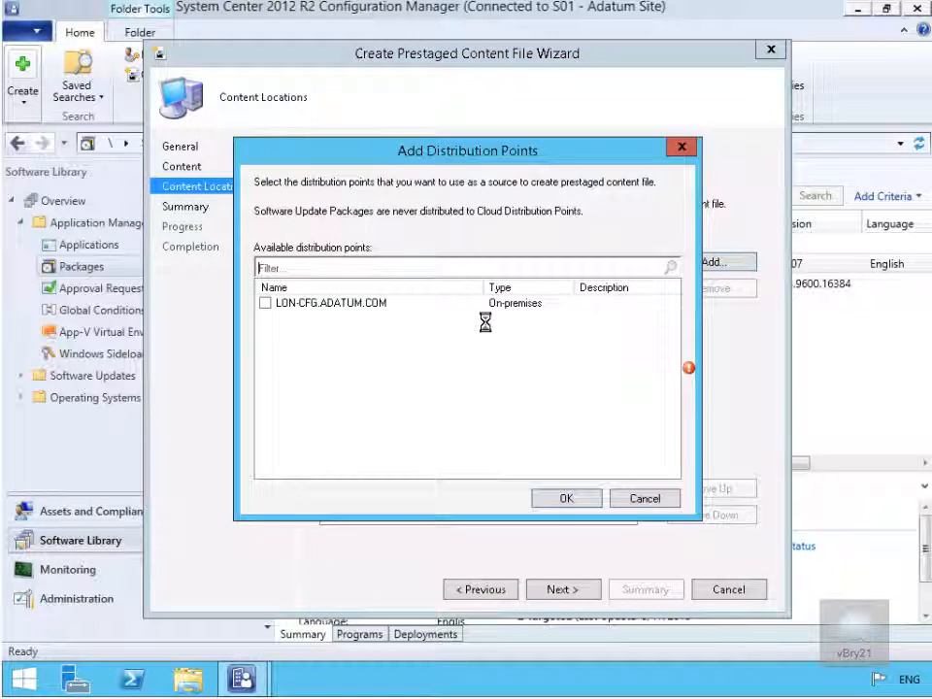
left_click(265, 303)
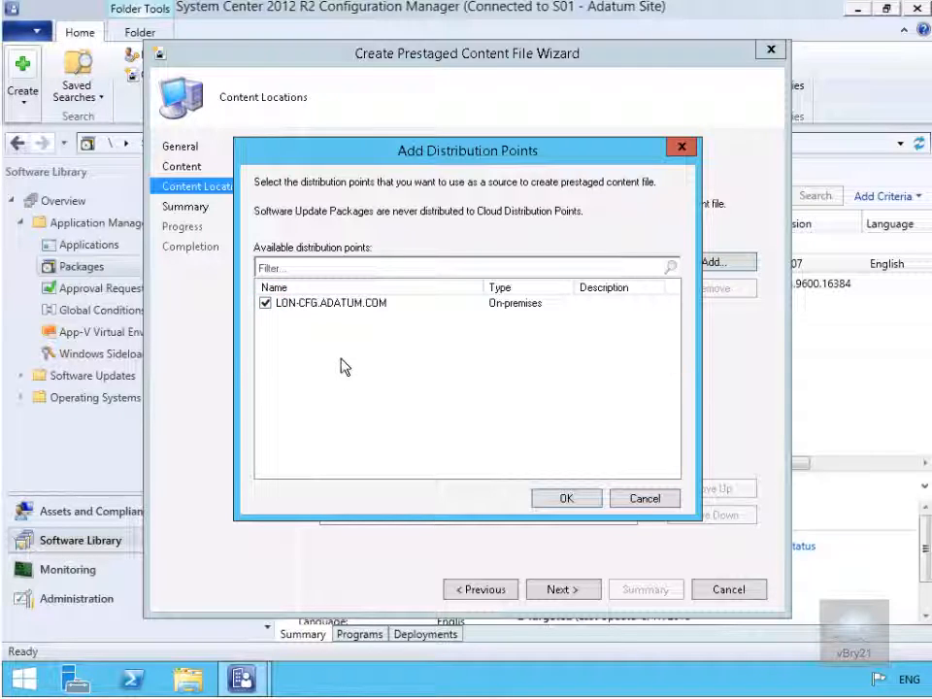
left_click(579, 499)
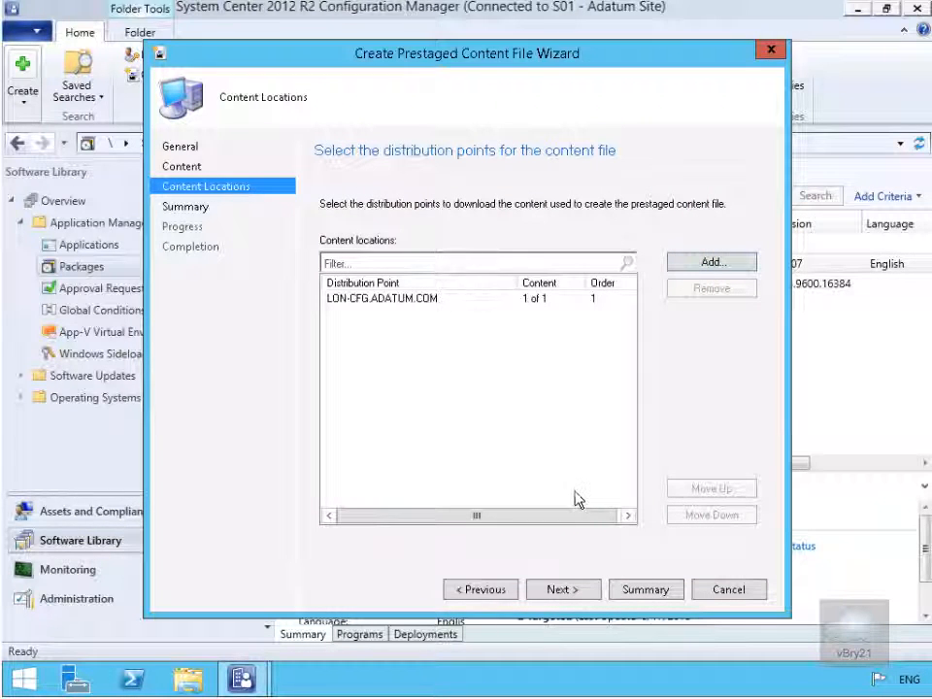
left_click(577, 589)
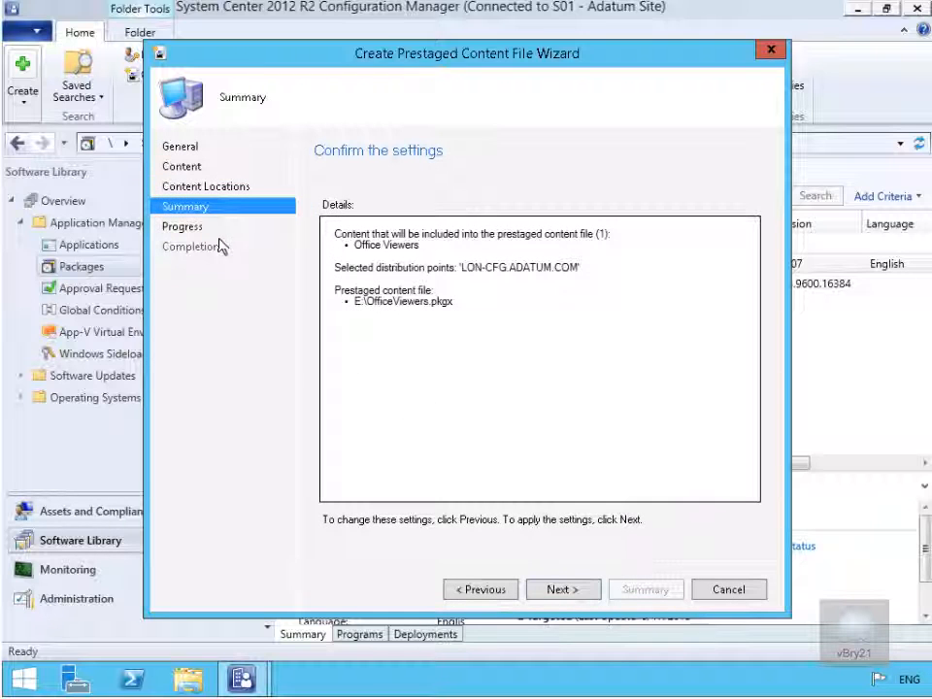
left_click(563, 588)
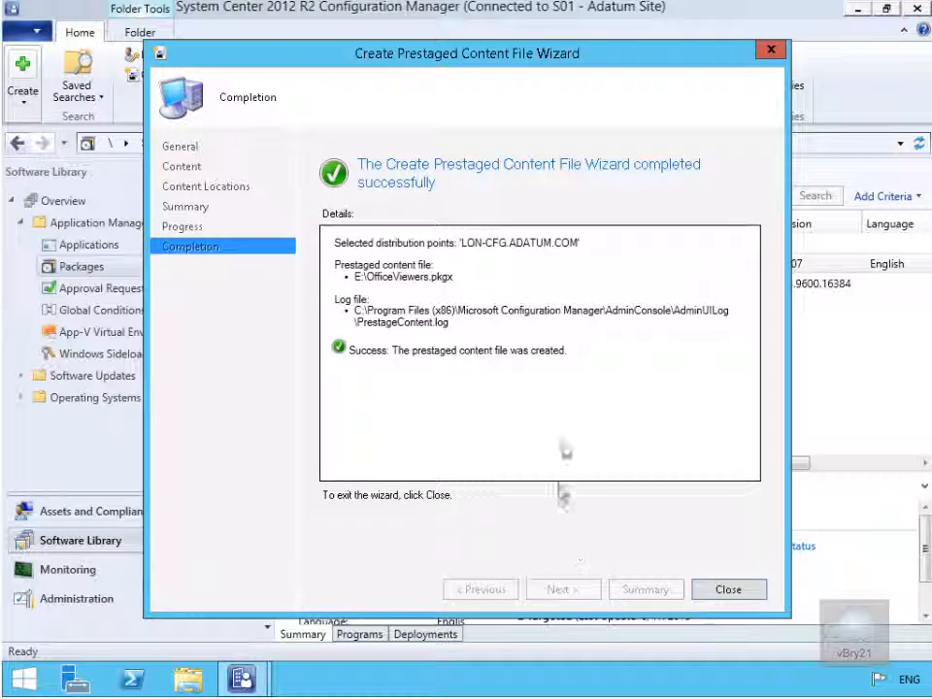
left_click(723, 591)
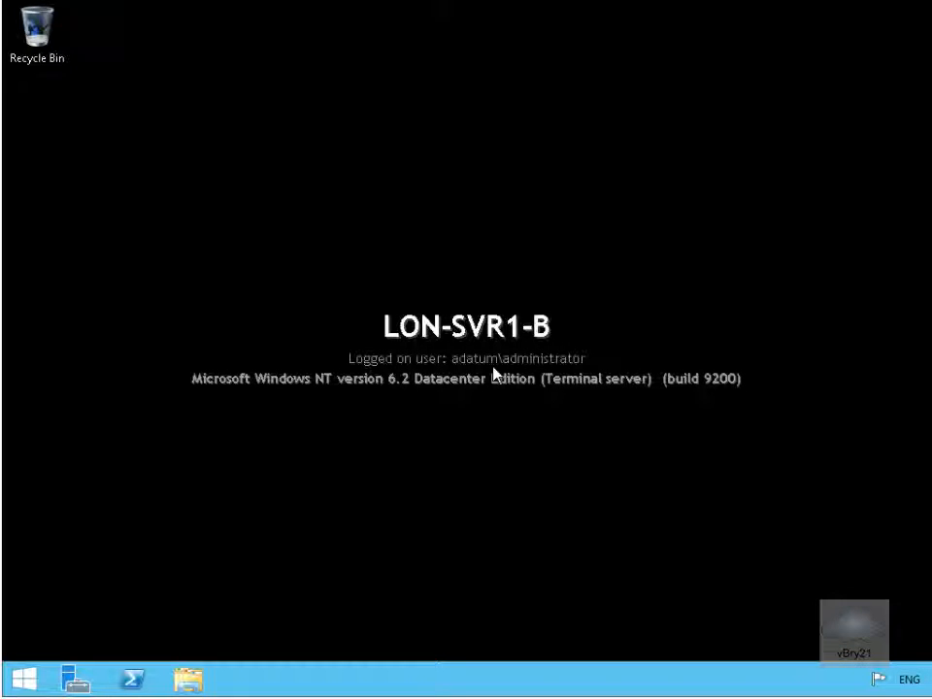
Step: On the LON-SVR1 server, open the \\lon-cfg\e$ share in a maximized File Explorer window
left_click(189, 679)
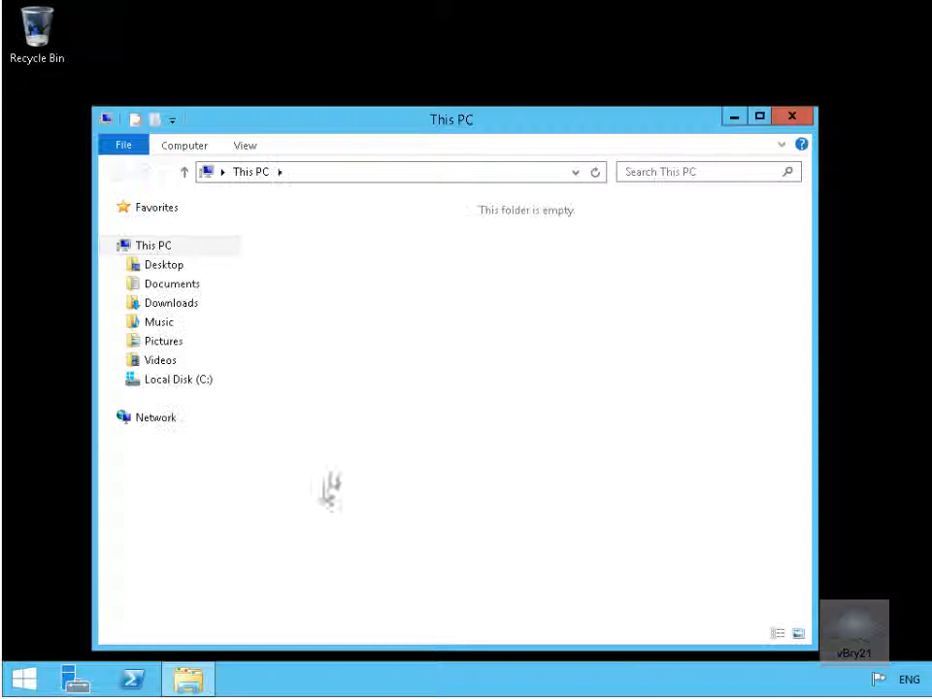
left_click(762, 117)
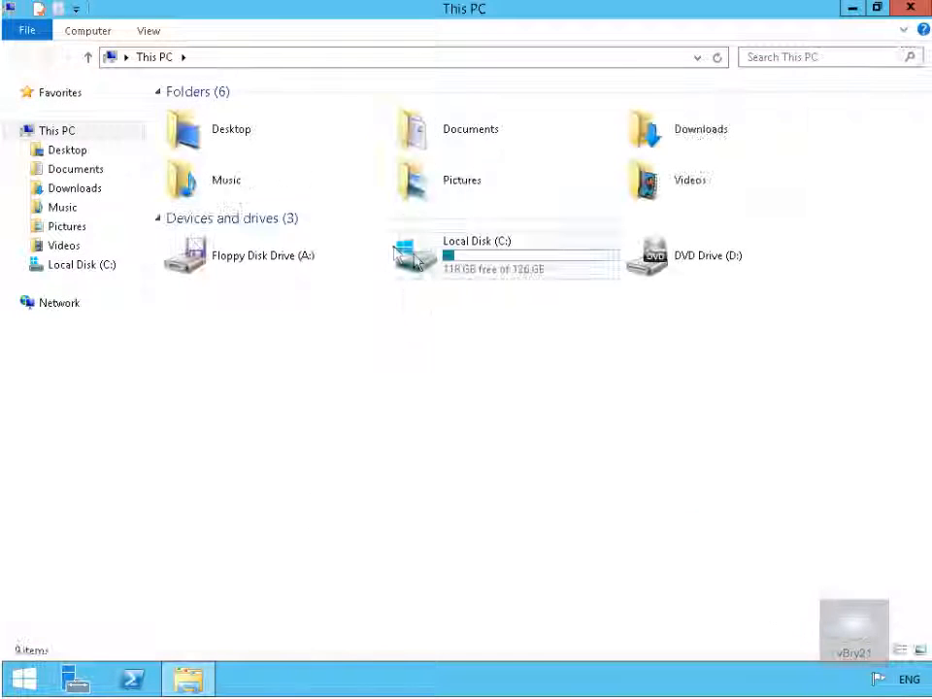
left_click(200, 55)
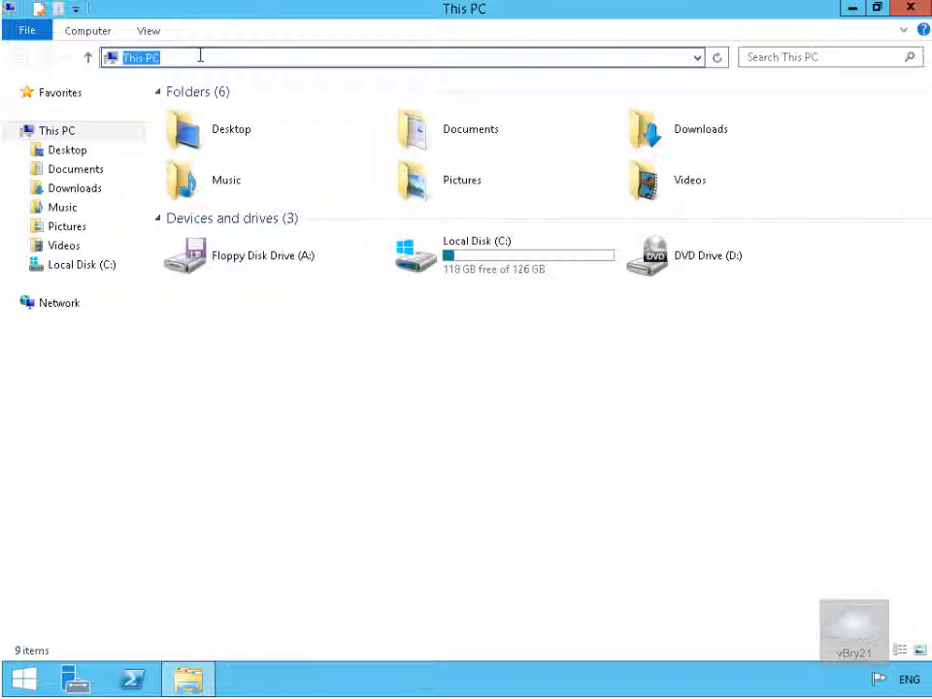
type("\\lon-cfg\\e$")
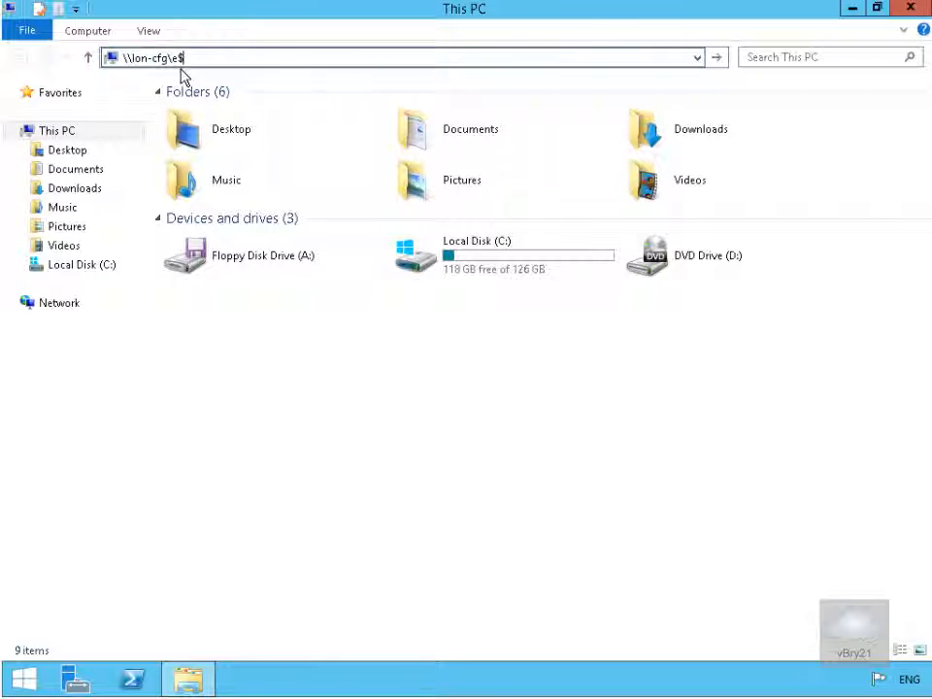
key("Return")
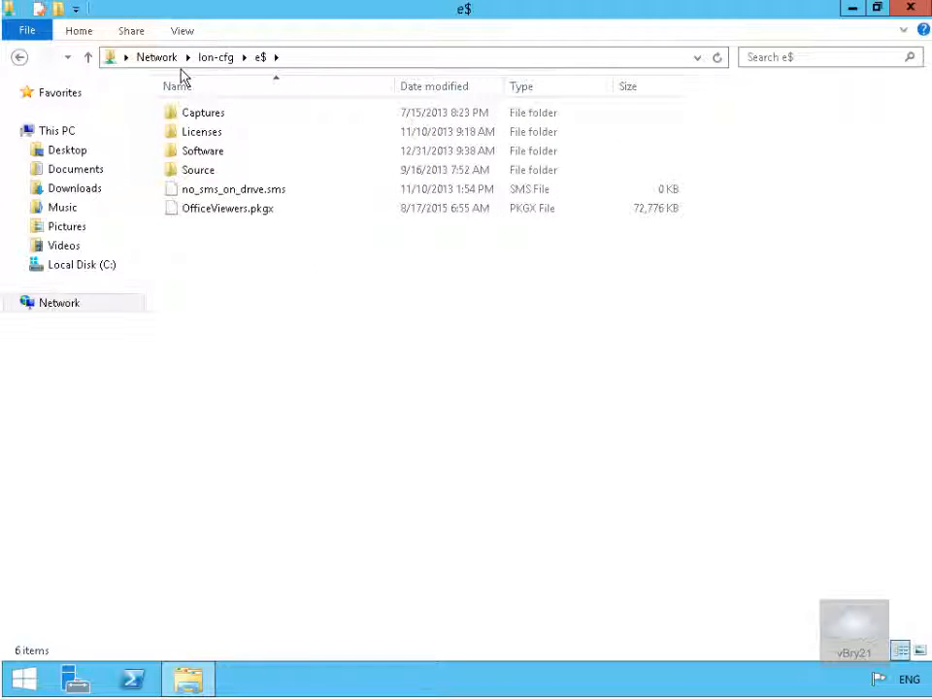
Step: Copy OfficeViewers.pkgx from the lon-cfg share to the root of Local Disk (C:)
left_click(234, 222)
right_click(234, 221)
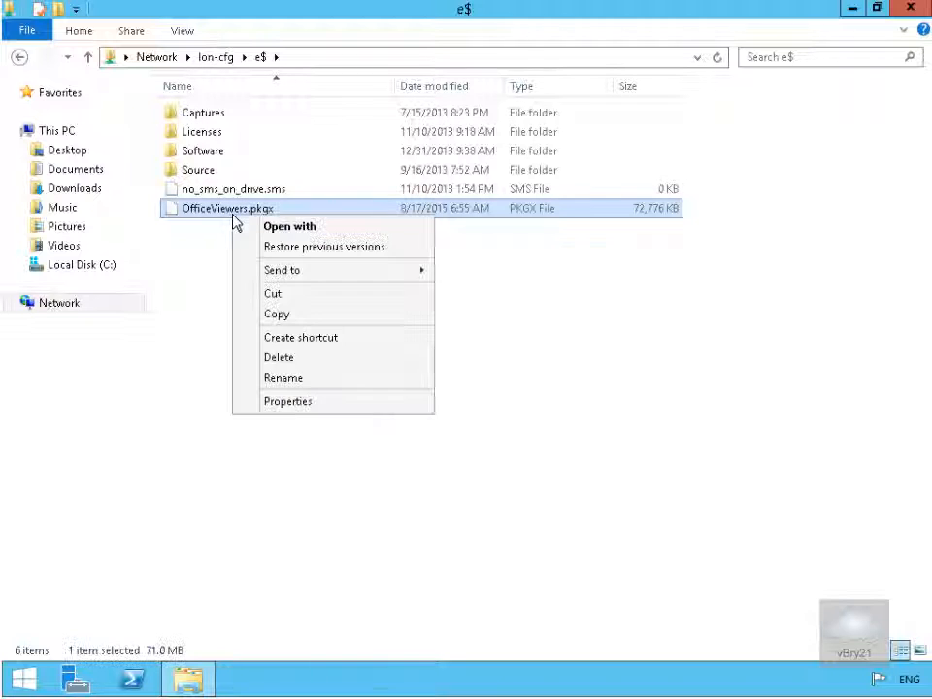
left_click(284, 314)
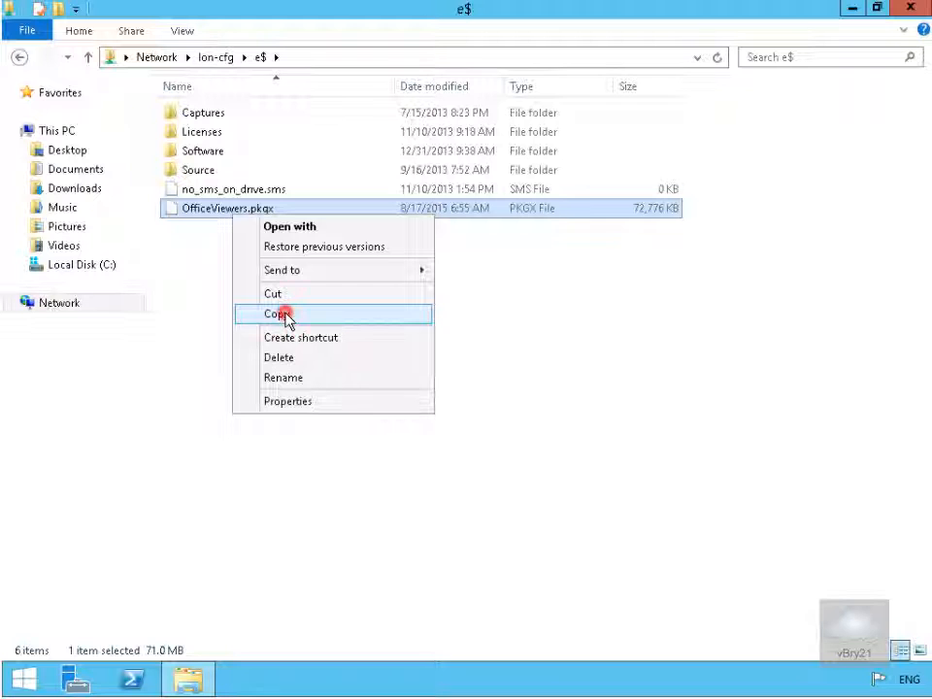
left_click(79, 269)
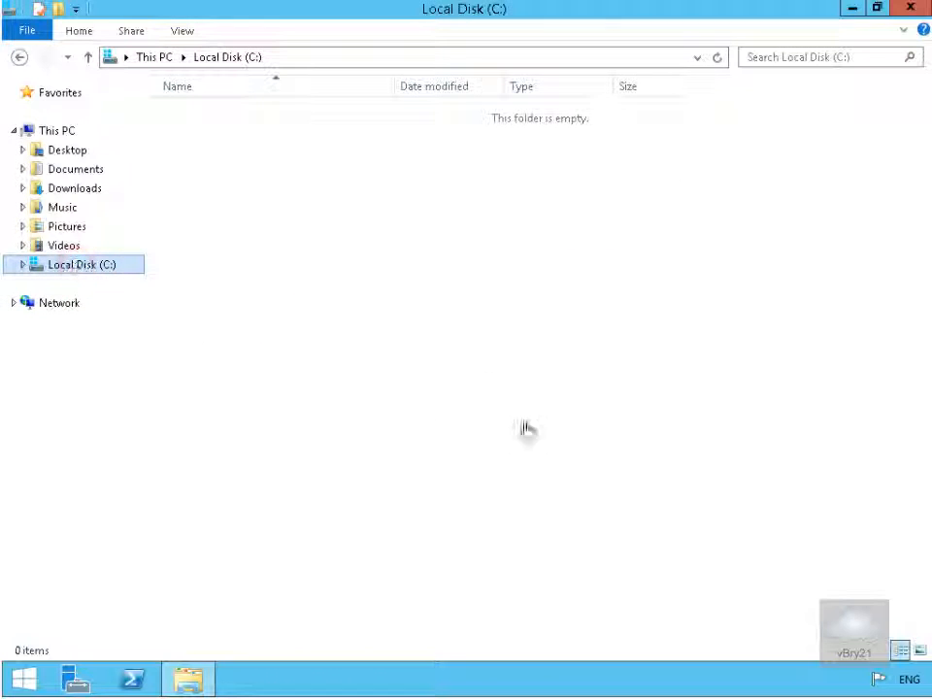
right_click(480, 377)
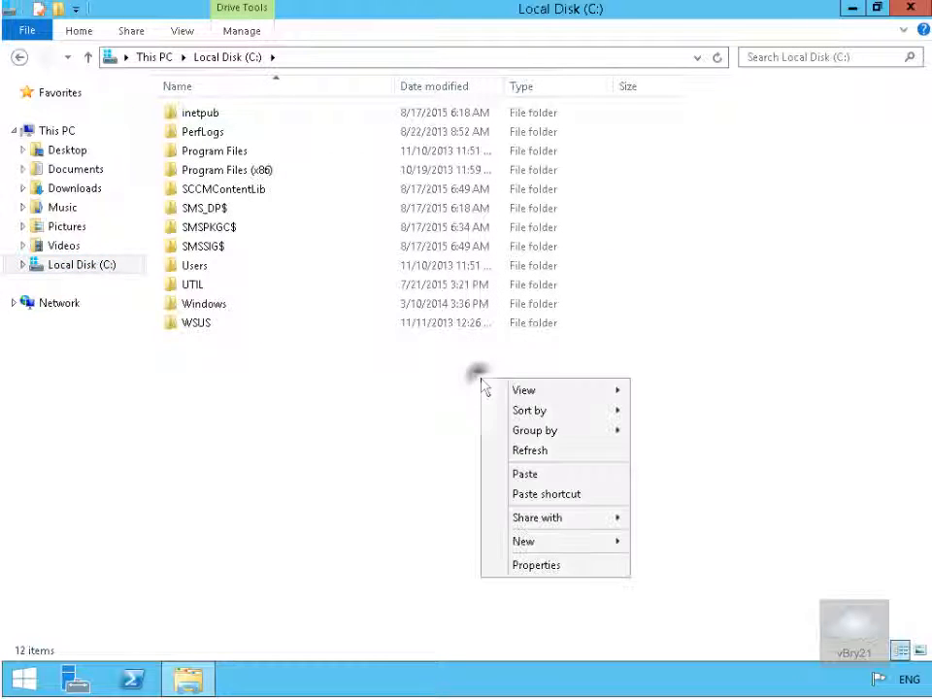
left_click(525, 478)
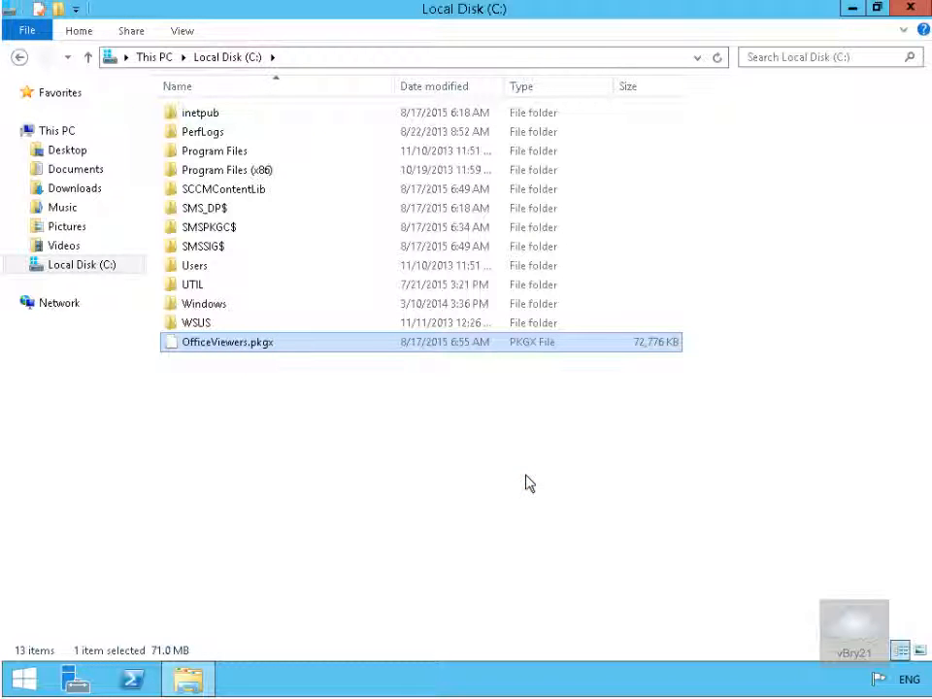
Step: In an administrator Command Prompt, run ExtractContent /P:C:\OfficeViewers.pkgx /S from c:\sms_dp$\SMS\Tools, and exit the prompt
left_click(21, 677)
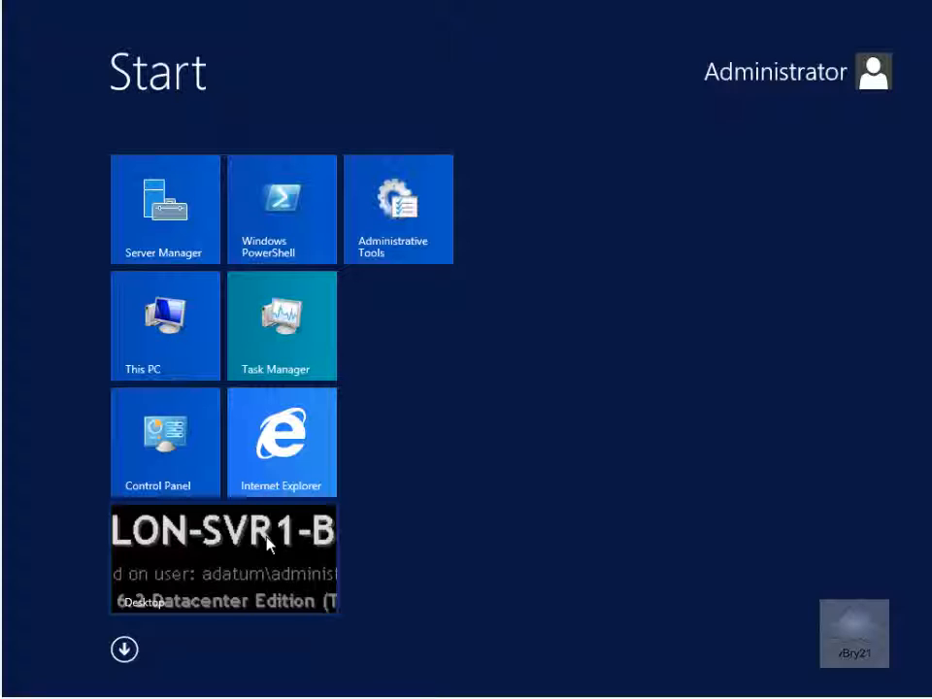
left_click(269, 544)
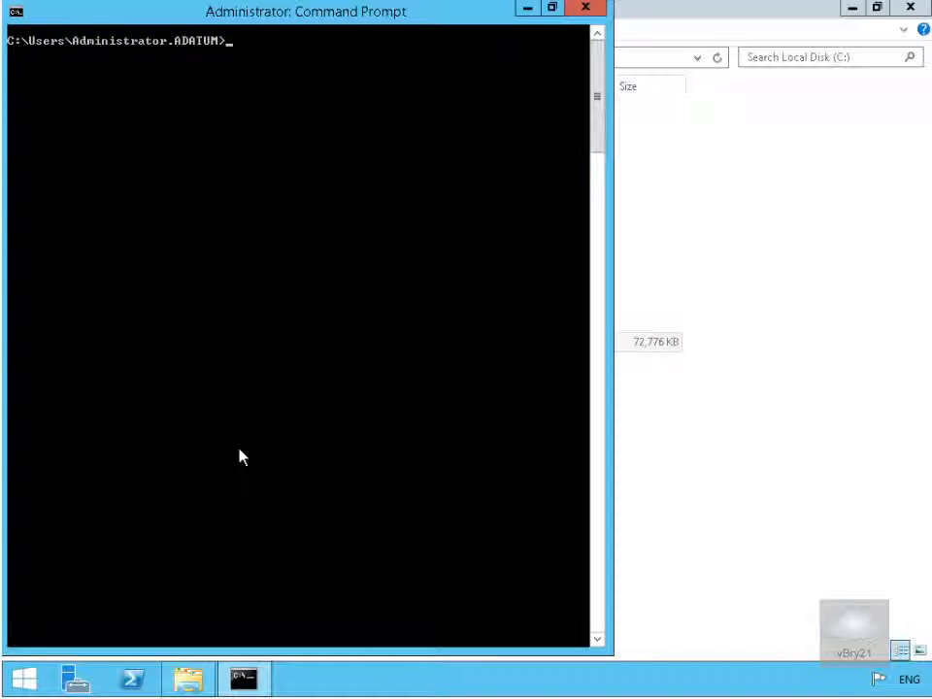
type("cd c:\\sms_dp$\\SMS\\Tools")
key("Return")
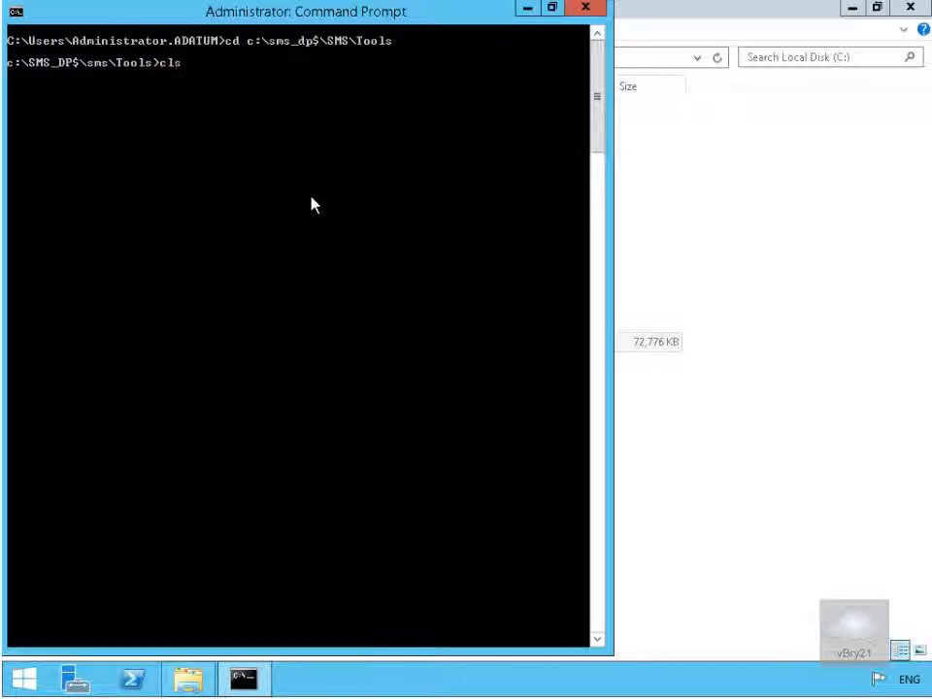
key("Return")
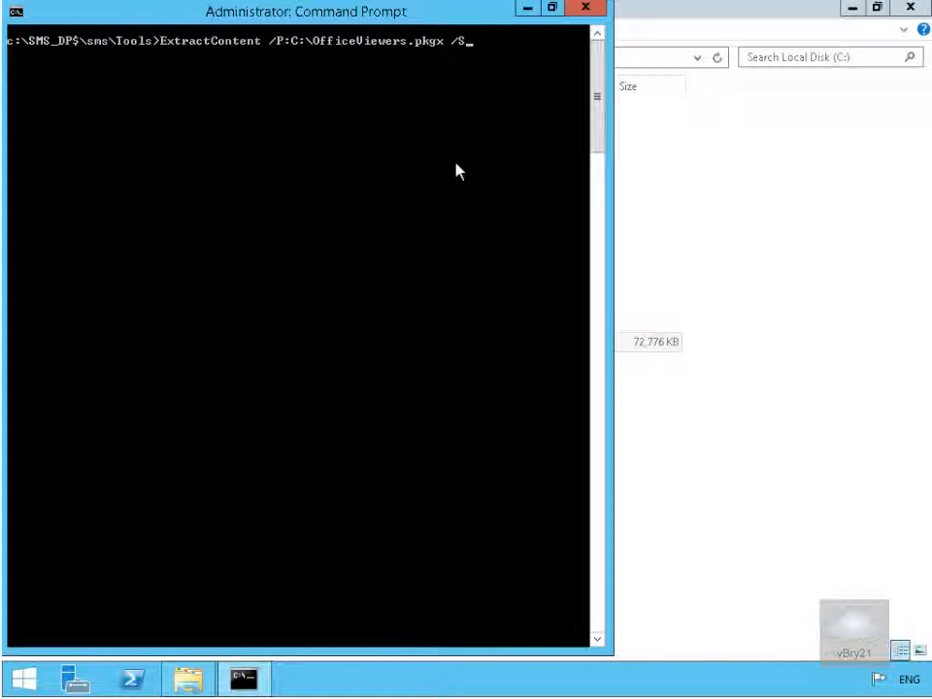
key("Return")
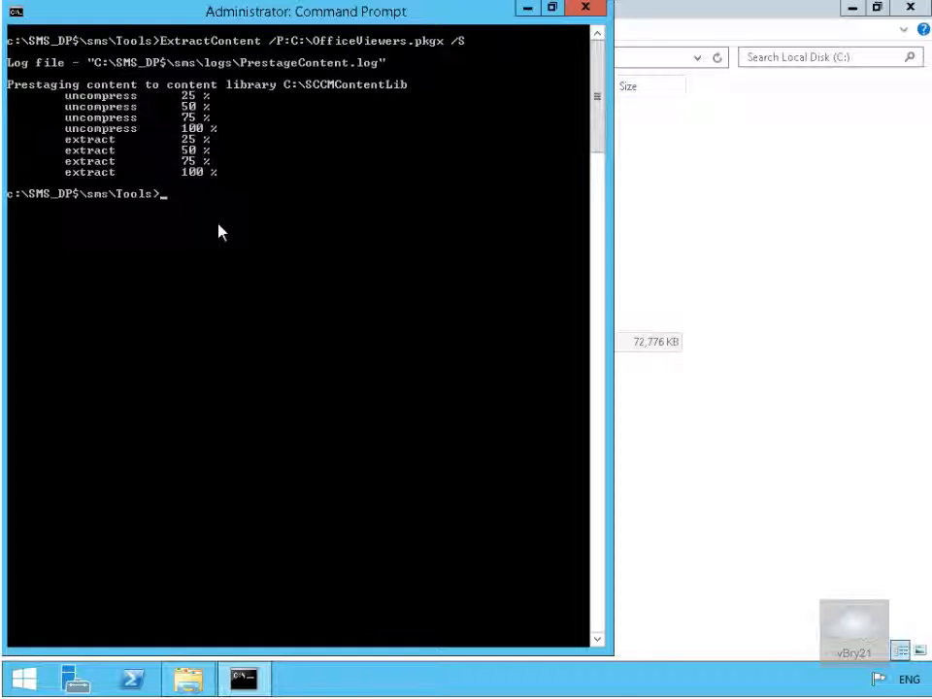
type("exit")
key("Return")
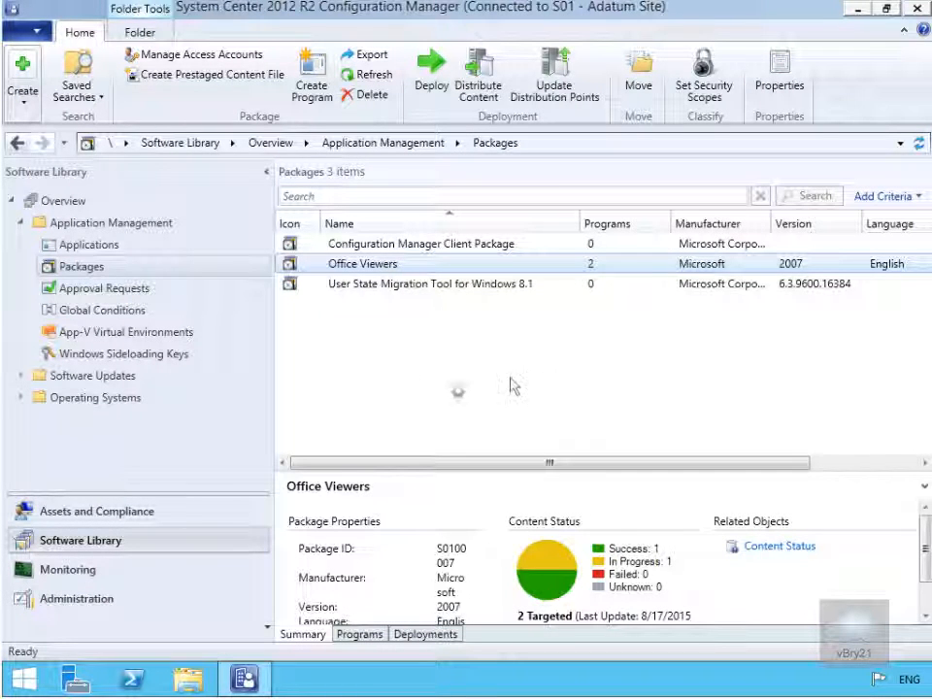
Step: Back in Configuration Manager, refresh the Office Viewers package and review its content status, programs and deployments
left_click(374, 264)
right_click(374, 264)
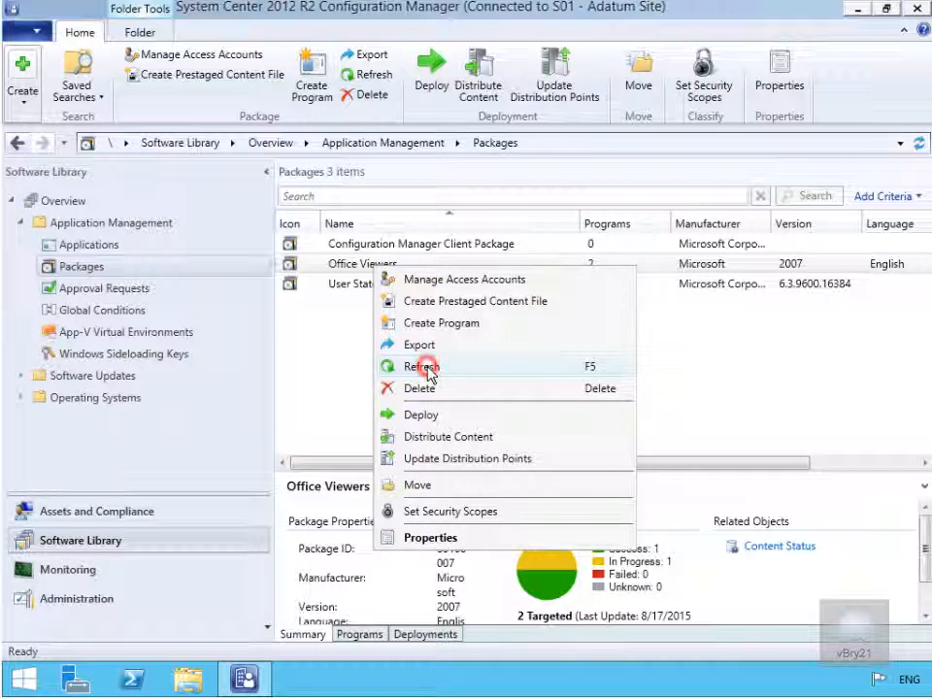
left_click(426, 369)
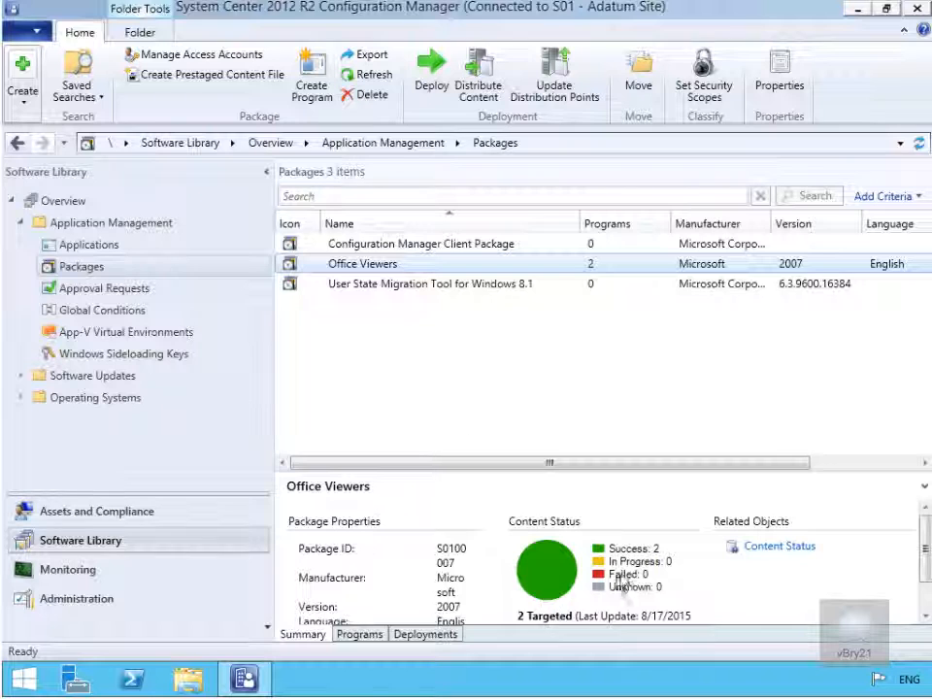
mouse_move(540, 597)
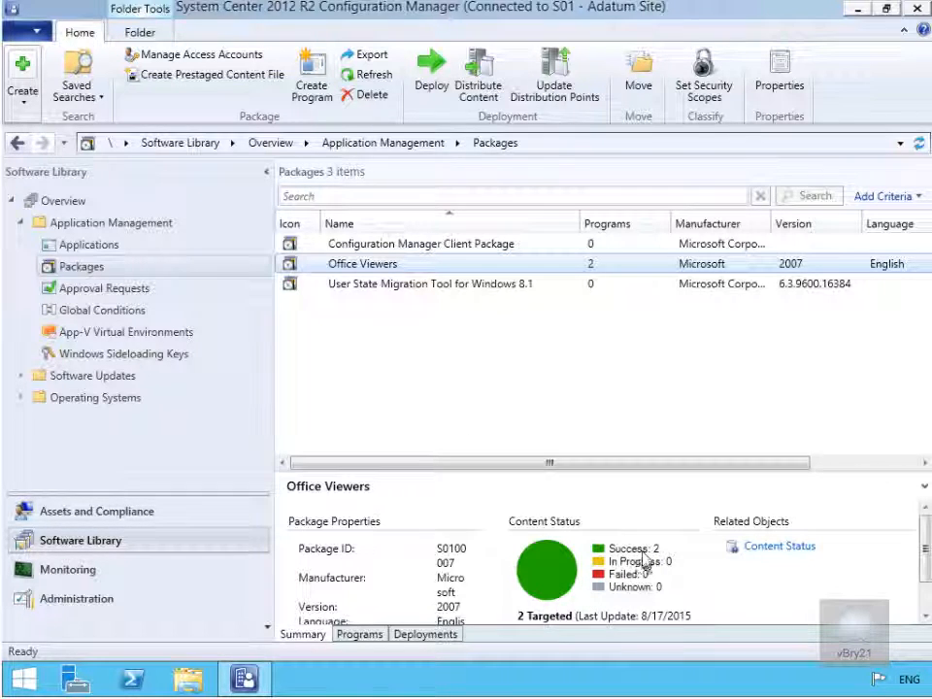
mouse_move(624, 573)
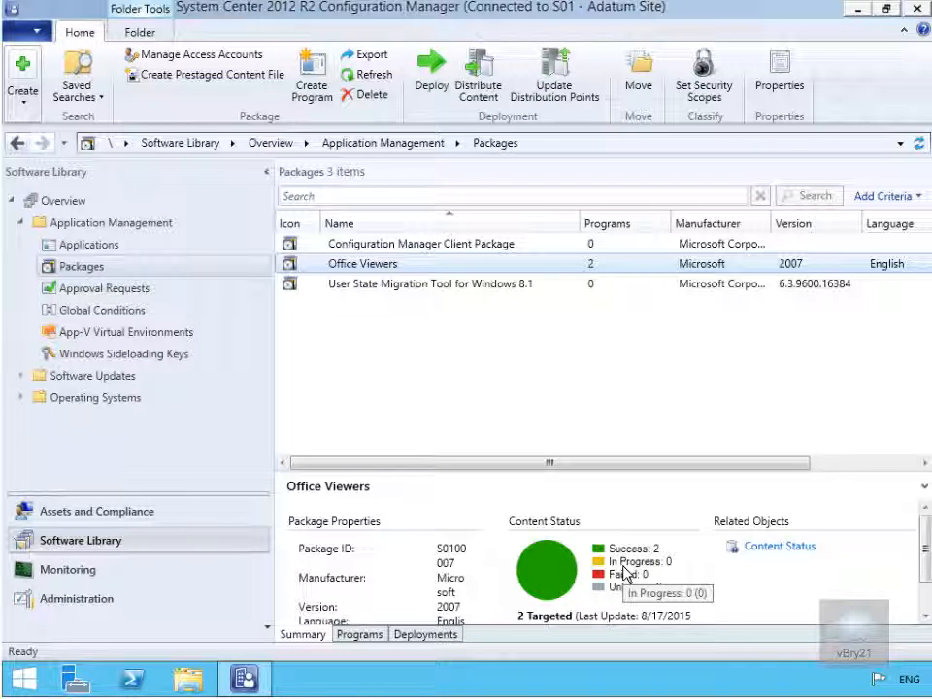
left_click(359, 634)
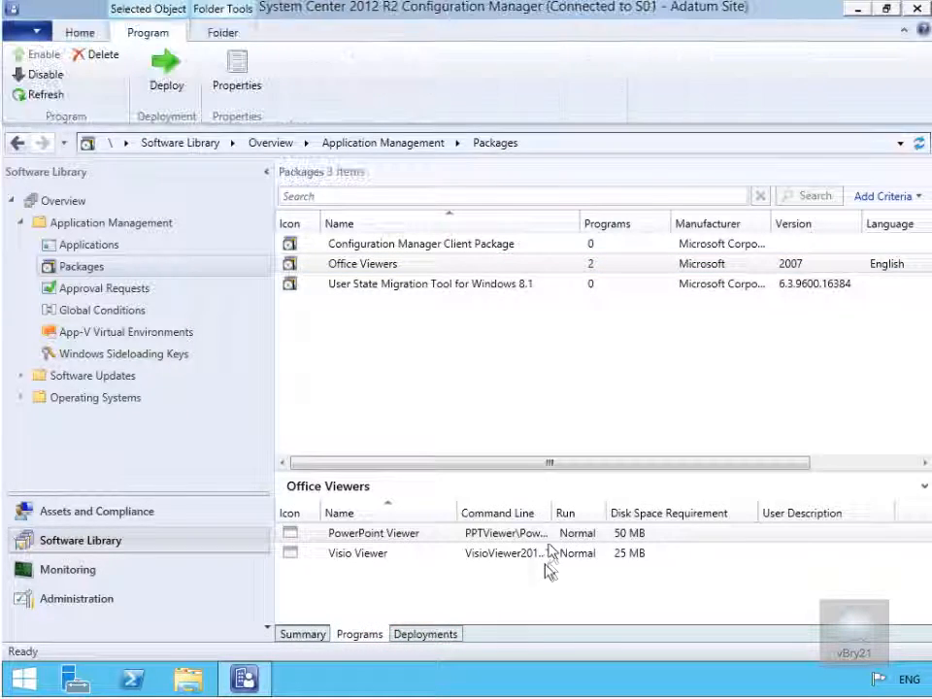
left_click(442, 637)
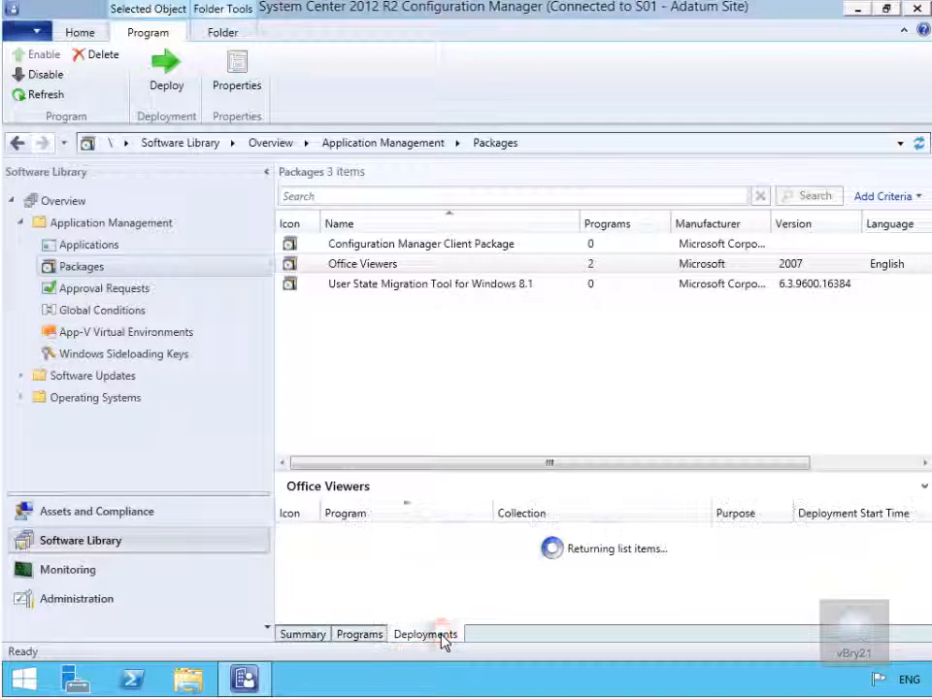